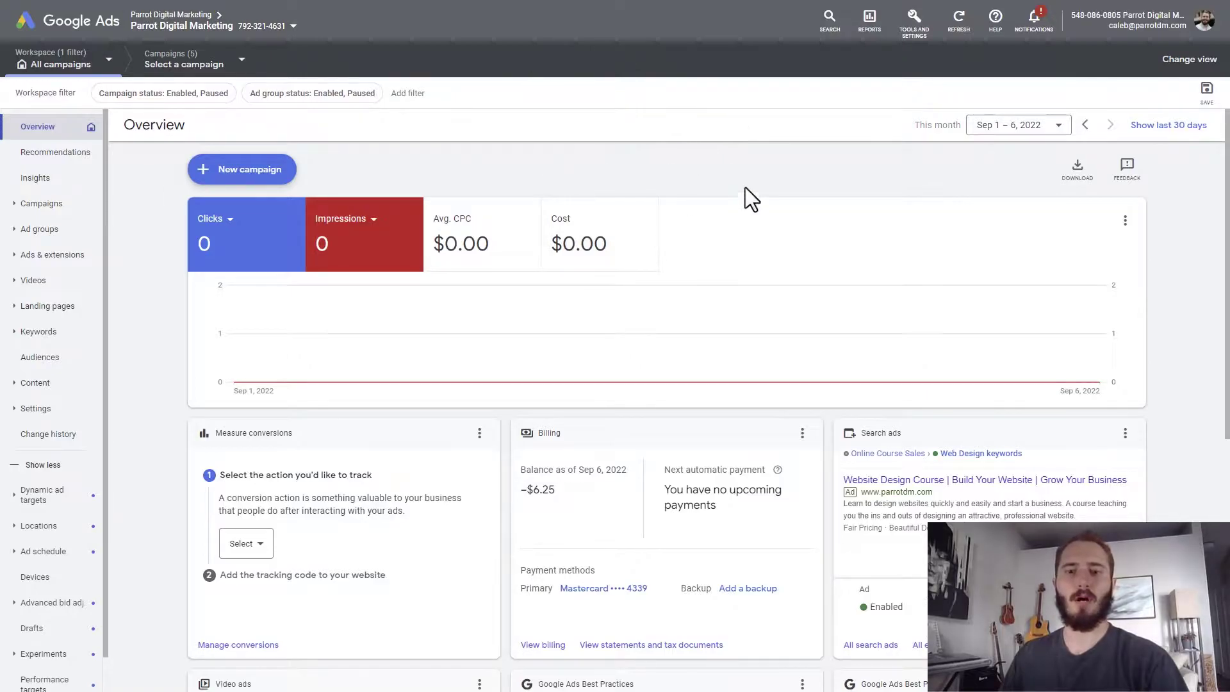
Open Keyword Planner from Tools and Settings and start the Discover new keywords card.
{"action": "left_click", "coordinate": [915, 20]}
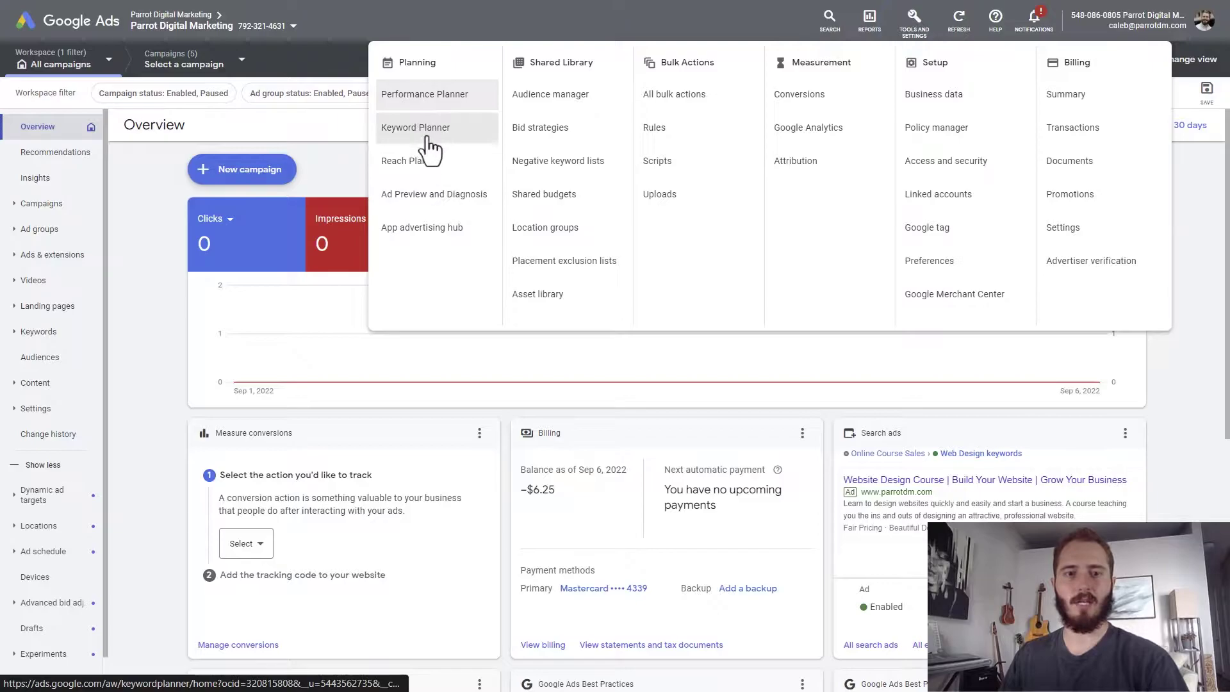
{"action": "left_click", "coordinate": [437, 132]}
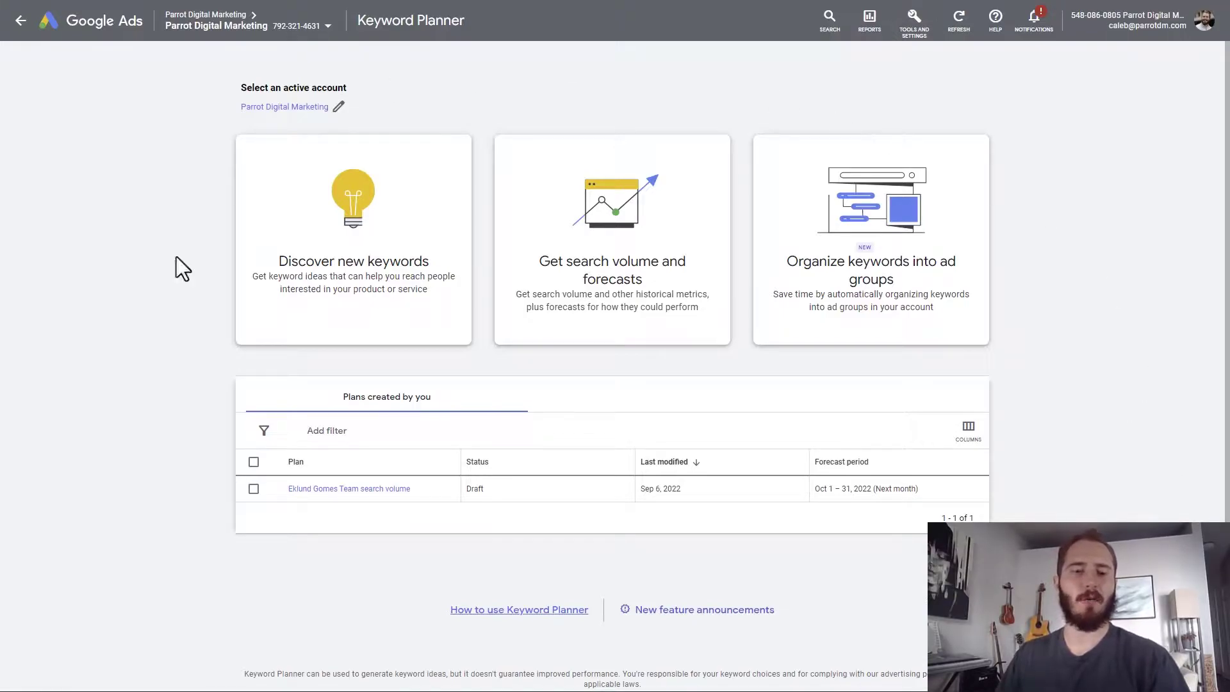
{"action": "left_click", "coordinate": [340, 248]}
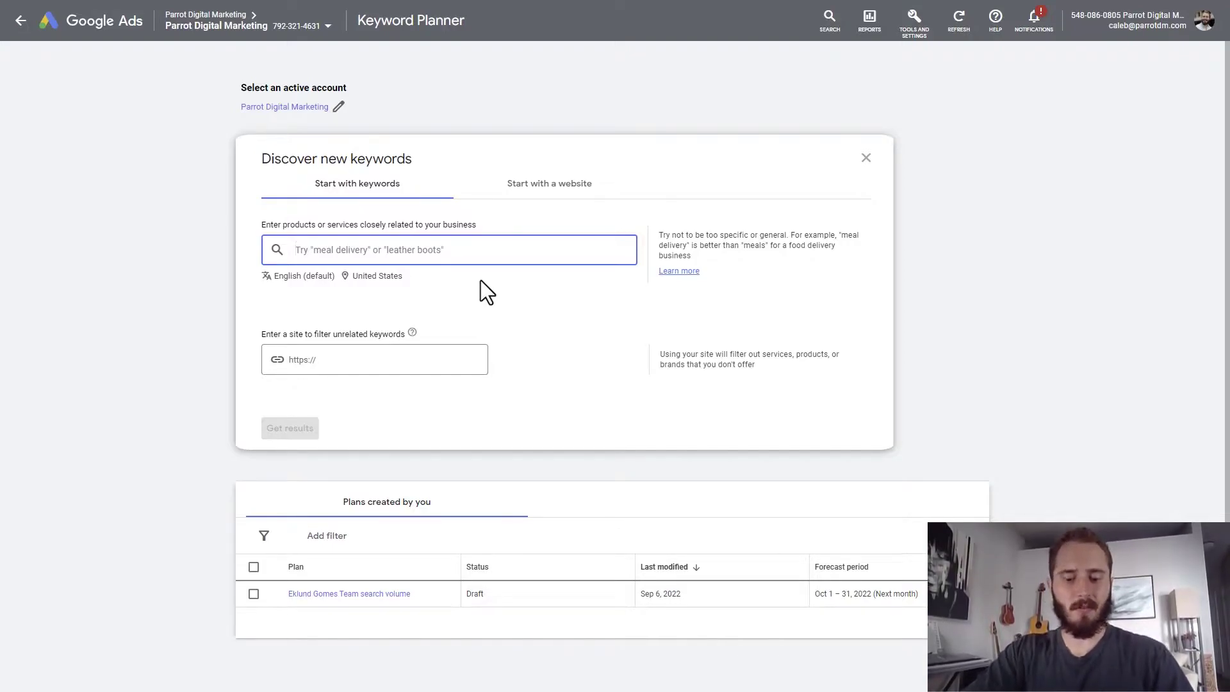
Add personal trainer, fitness trainer and strength coach as seed keywords.
{"action": "type", "text": "personal rainer"}
{"action": "key", "text": "BackSpace"}
{"action": "key", "text": "BackSpace"}
{"action": "key", "text": "BackSpace"}
{"action": "key", "text": "BackSpace"}
{"action": "key", "text": "BackSpace"}
{"action": "key", "text": "BackSpace"}
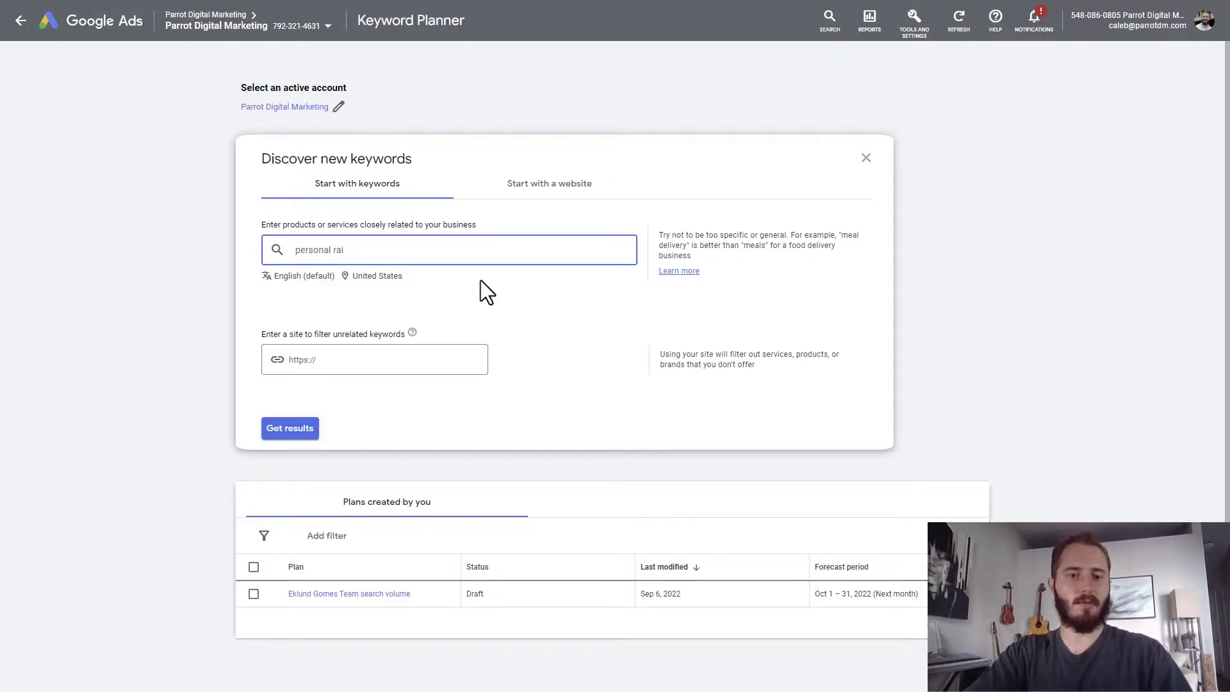
{"action": "type", "text": "trainer"}
{"action": "key", "text": "Return"}
{"action": "type", "text": "fitness trainer"}
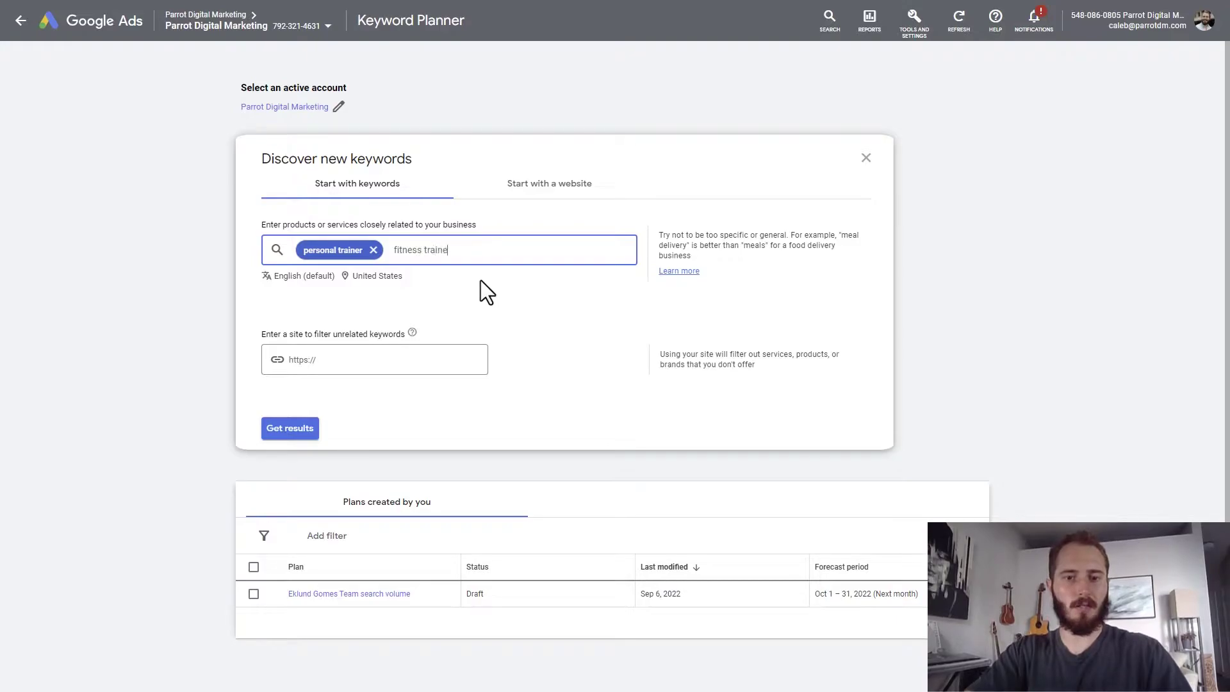
{"action": "key", "text": "Return"}
{"action": "type", "text": "strength"}
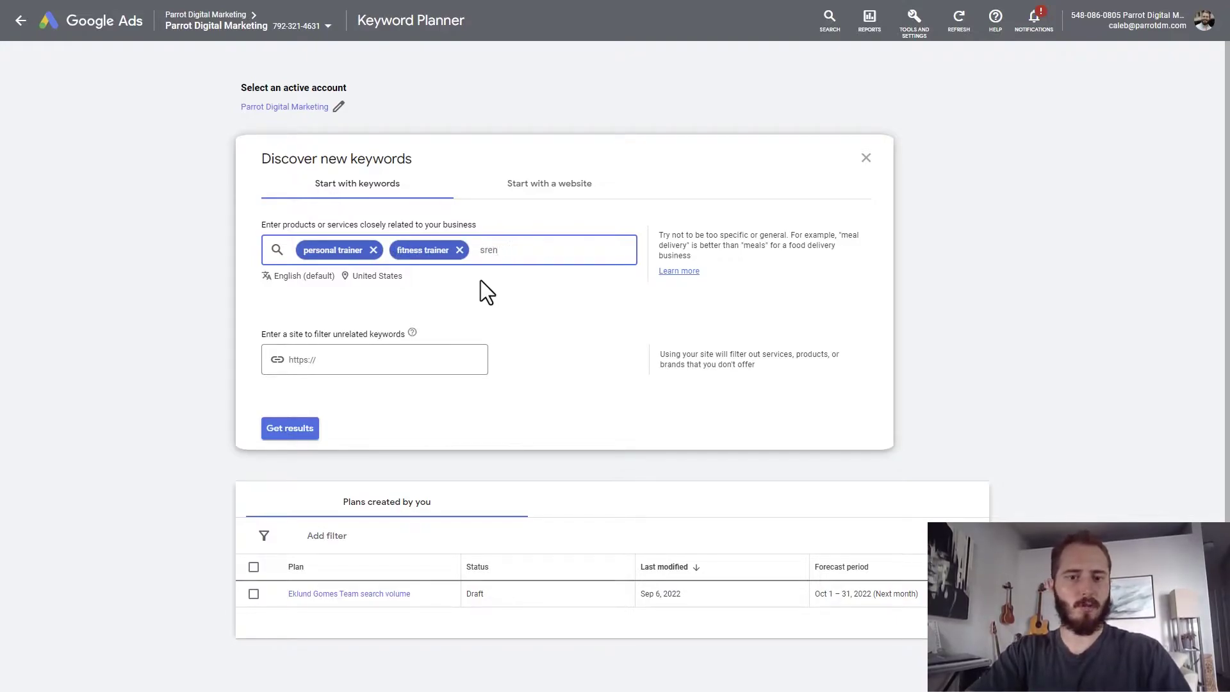
{"action": "type", "text": " coach"}
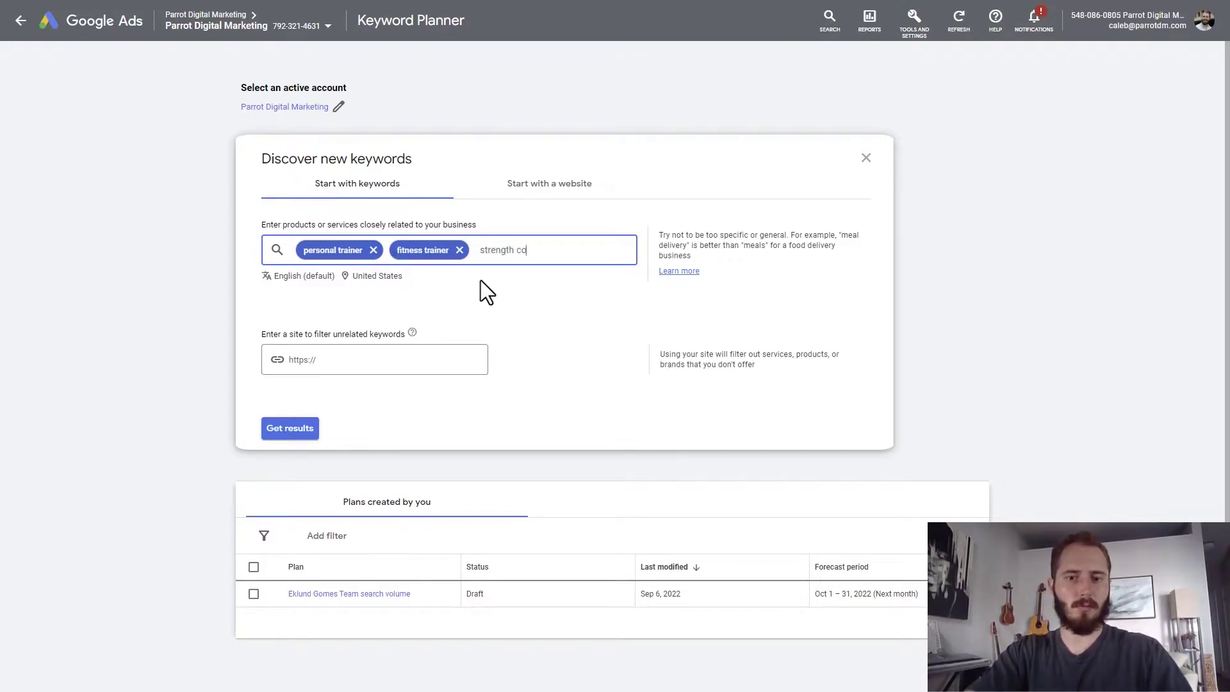
{"action": "key", "text": "Return"}
Add yoga coach, fitness expert and 1 on 1 personal training as seed keywords.
{"action": "type", "text": "yoga coach"}
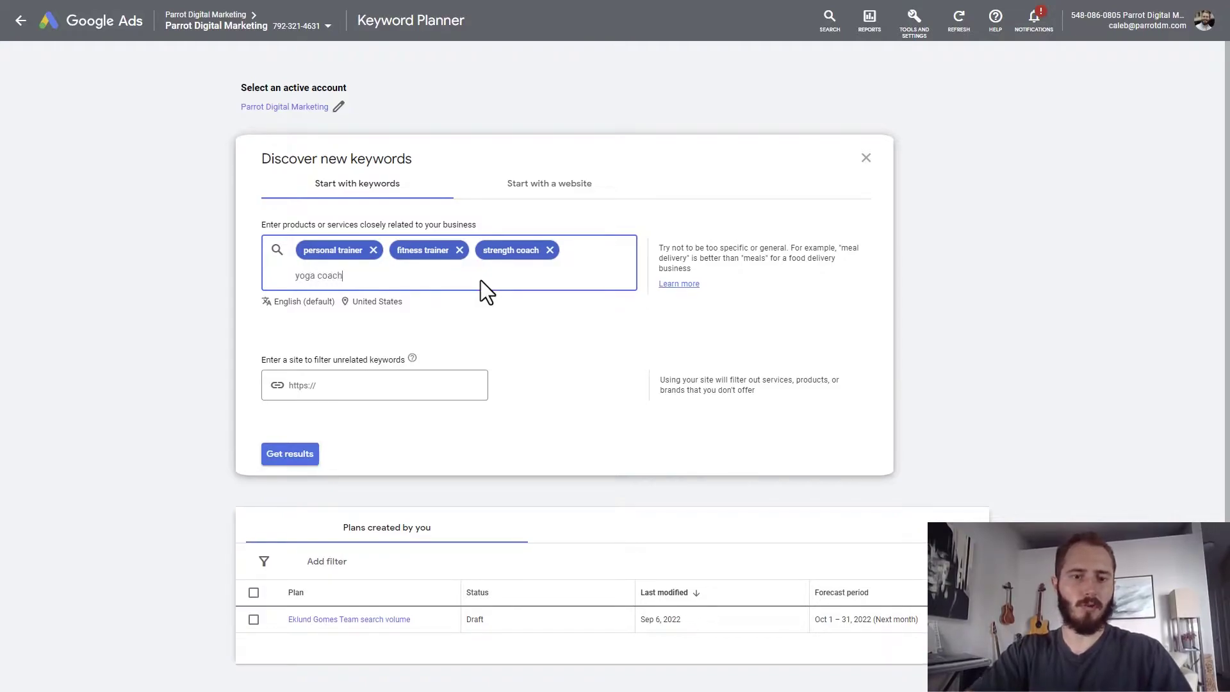
{"action": "key", "text": "Return"}
{"action": "type", "text": "fitness expert"}
{"action": "key", "text": "Return"}
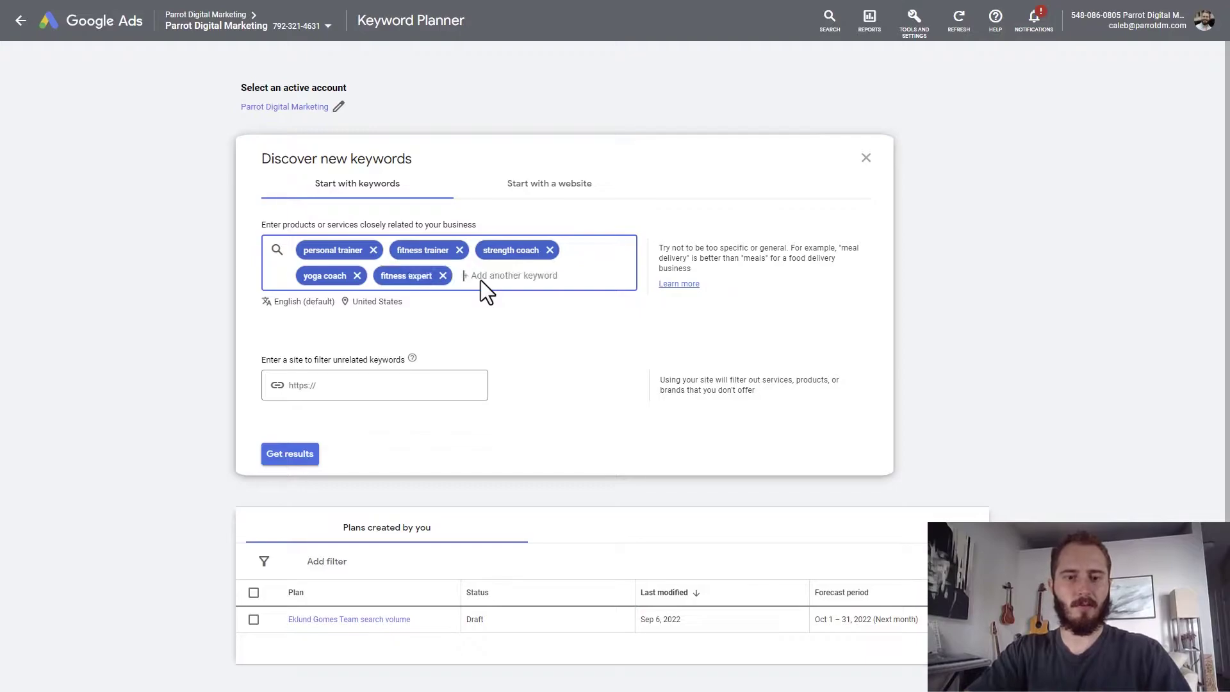
{"action": "type", "text": "1 on"}
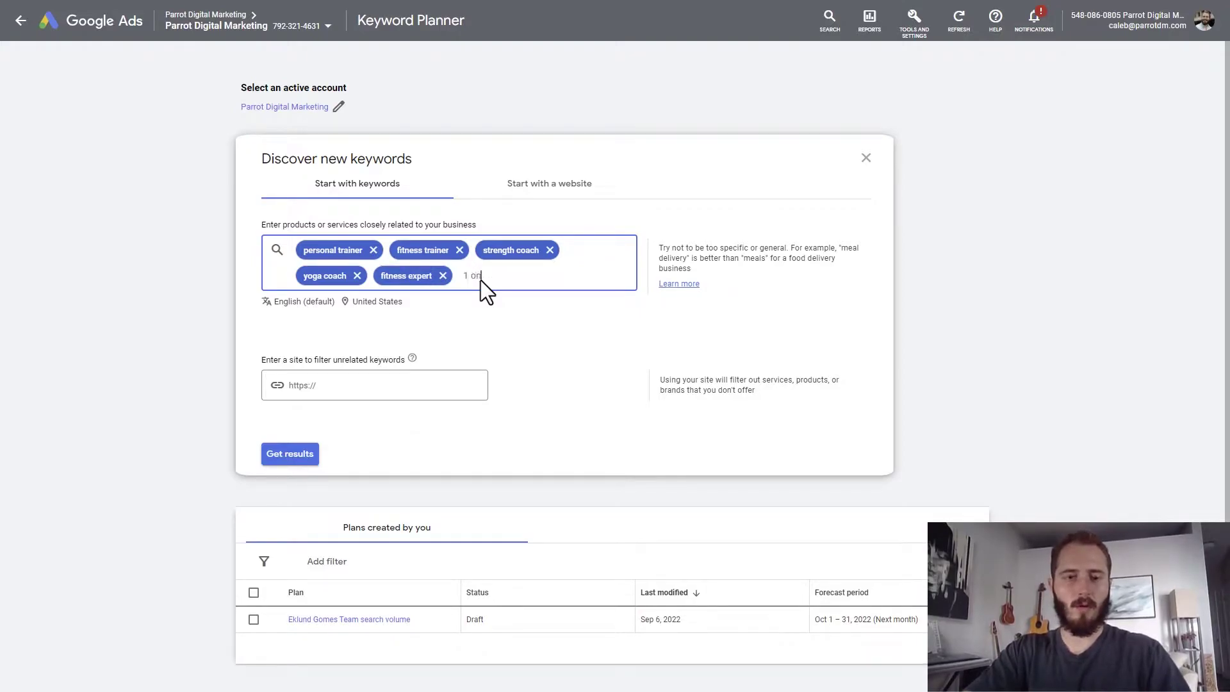
{"action": "type", "text": " 1 personal training"}
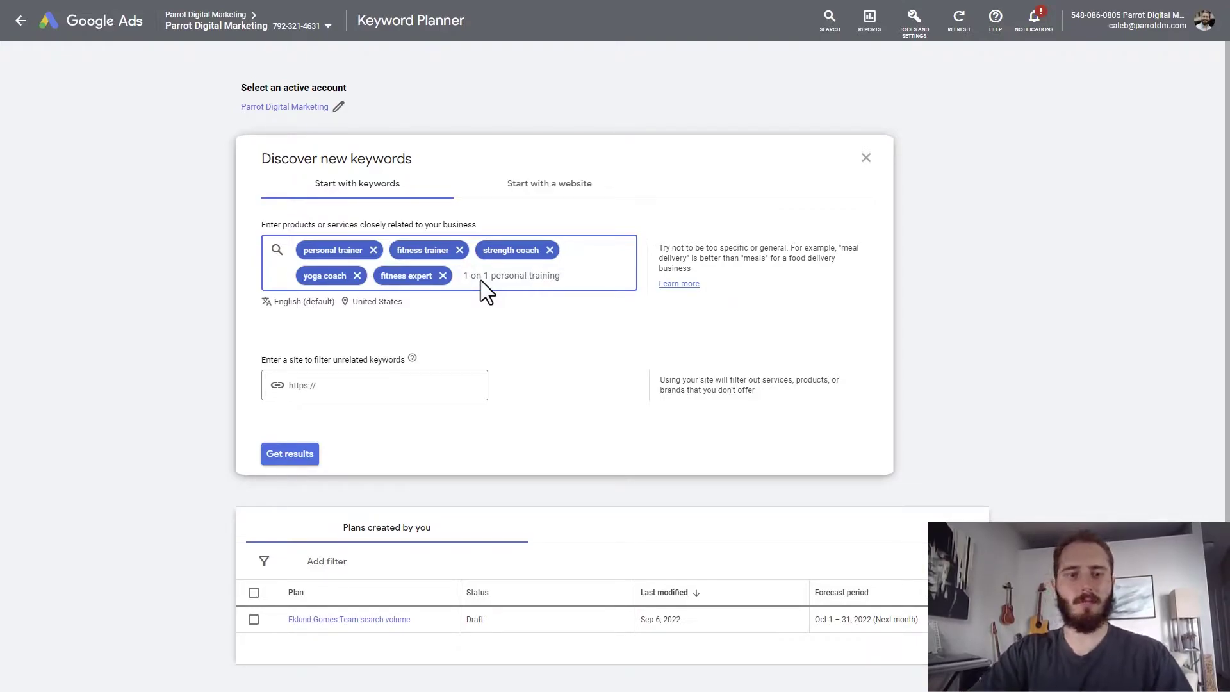
{"action": "key", "text": "Return"}
{"action": "left_click", "coordinate": [533, 362]}
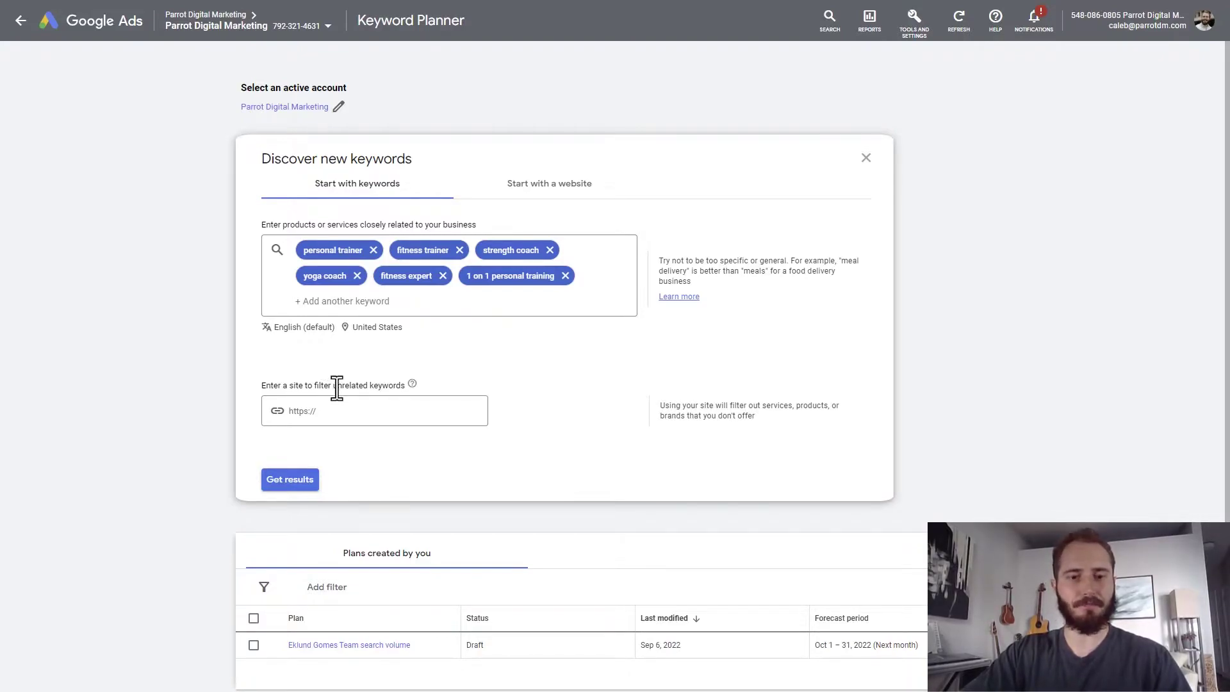
{"action": "scroll", "coordinate": [578, 379], "scroll_direction": "down", "scroll_amount": 1}
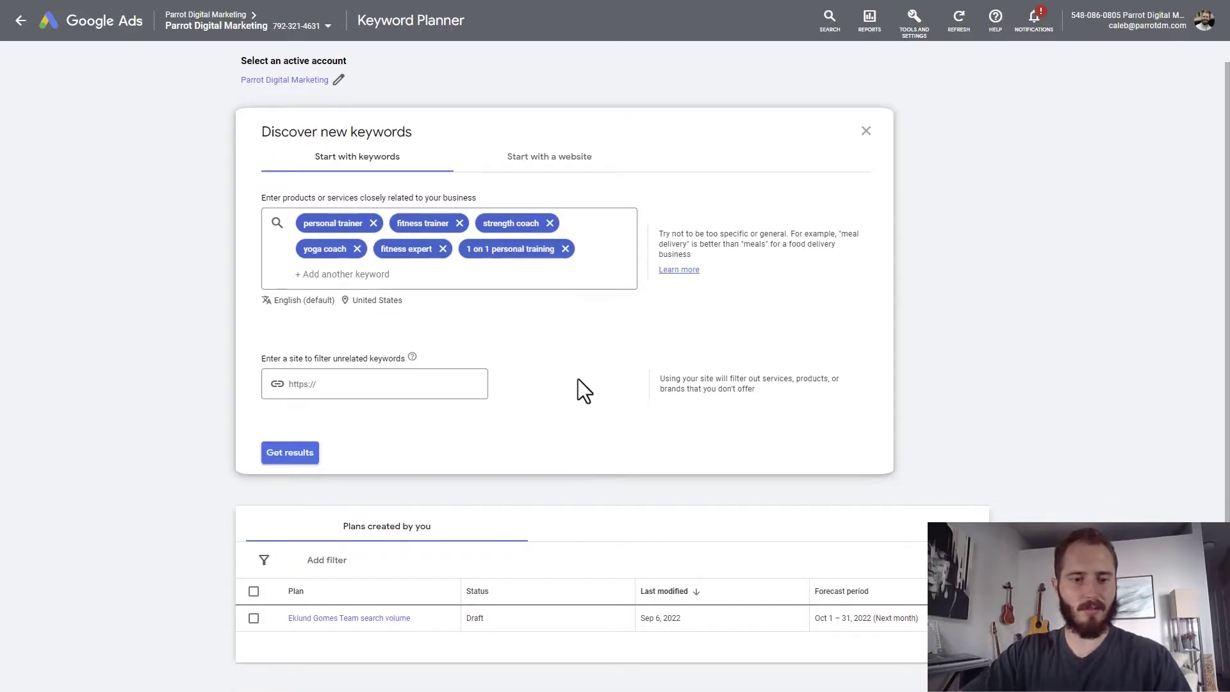
Get keyword ideas for the six seeds and sort them by Avg. monthly searches, highest first.
{"action": "left_click", "coordinate": [292, 456]}
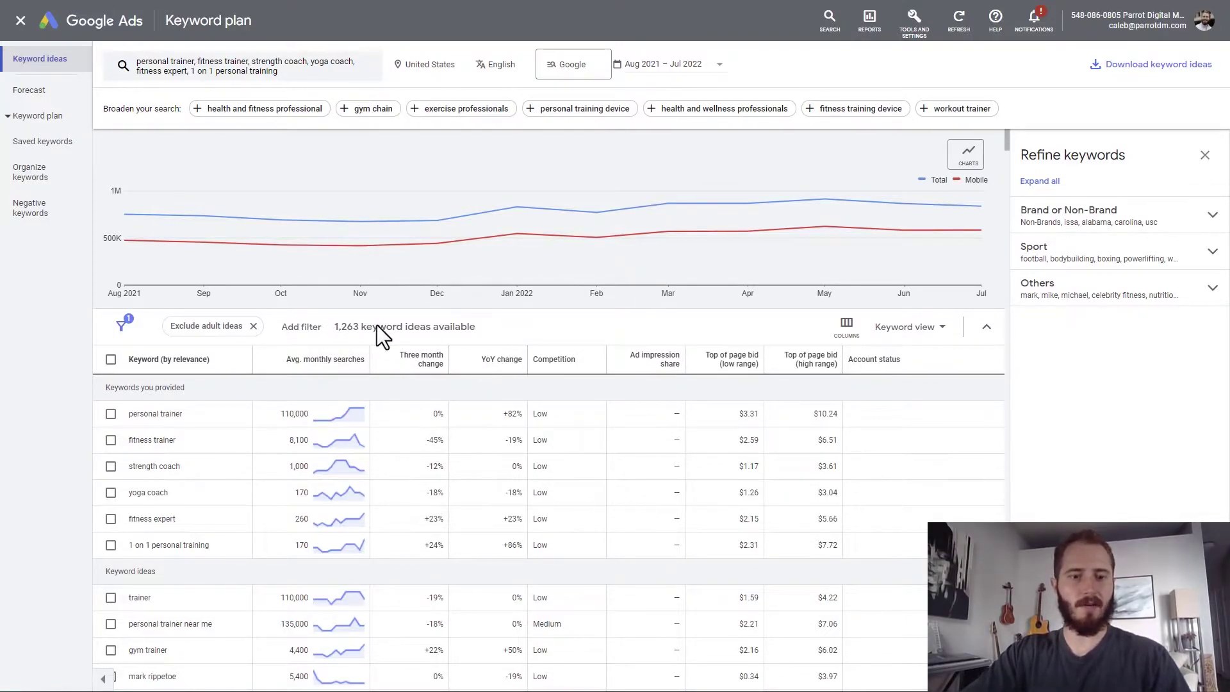
{"action": "left_click", "coordinate": [597, 328]}
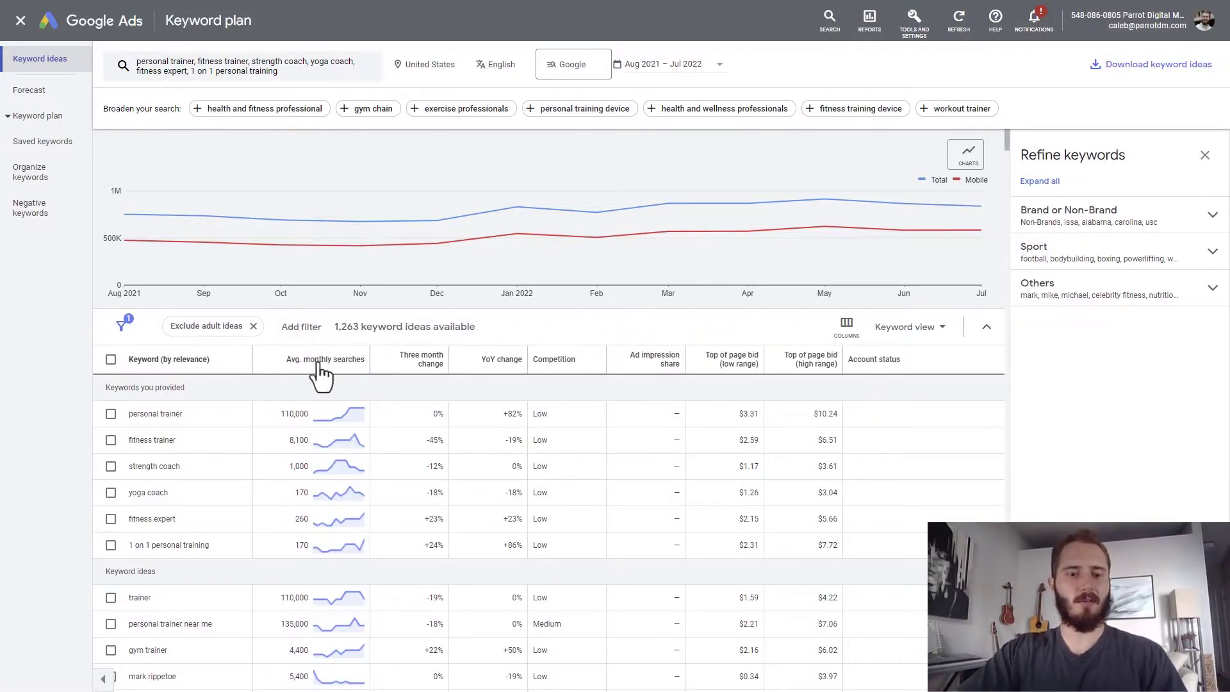
{"action": "mouse_move", "coordinate": [317, 363]}
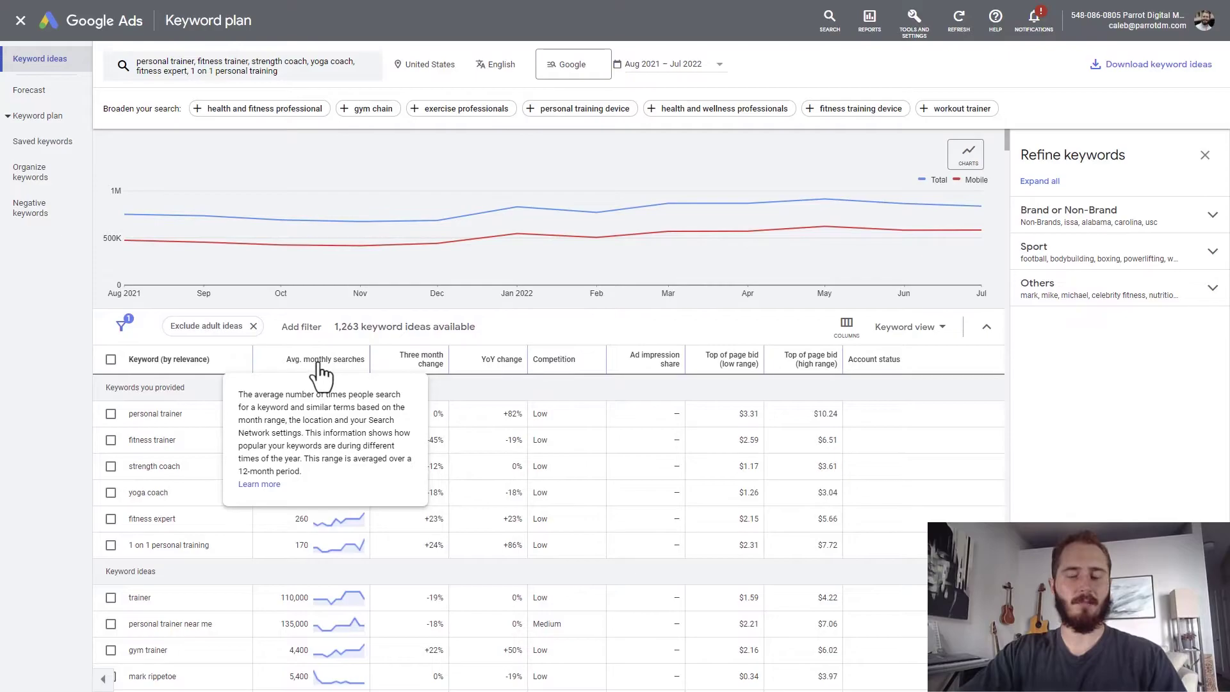
{"action": "left_click", "coordinate": [318, 362]}
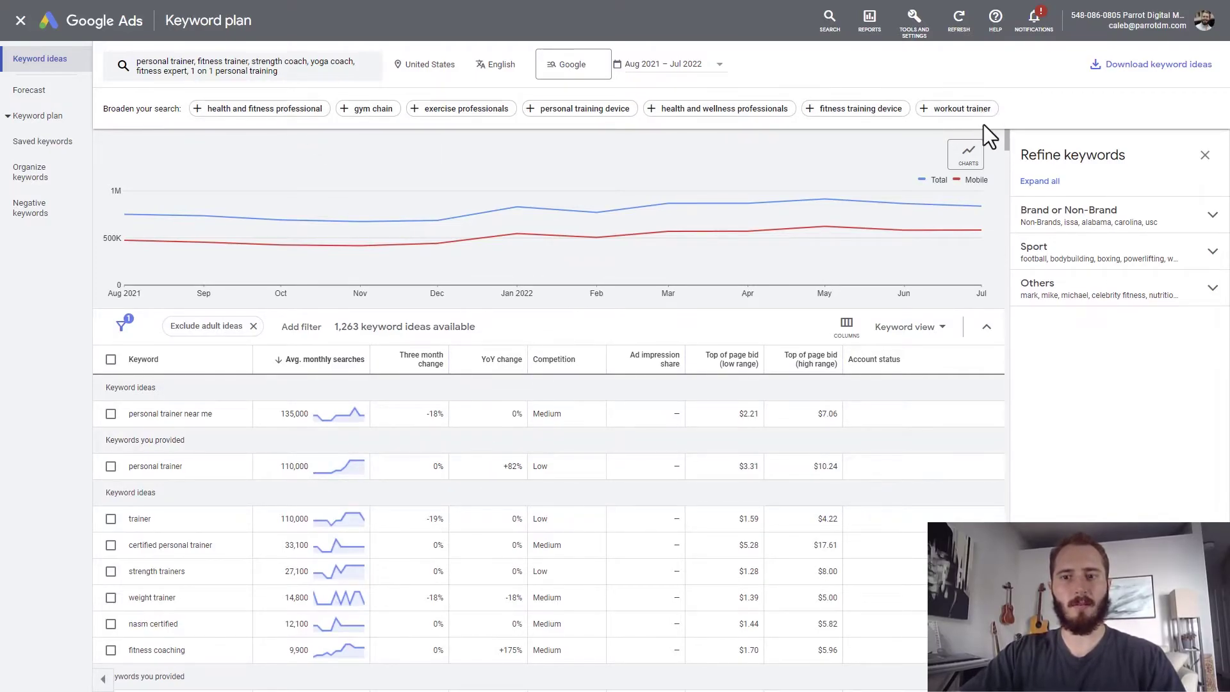
Add health and fitness professional as a seventh seed, rerun for 1,292 ideas, and close Refine keywords.
{"action": "left_click", "coordinate": [308, 119]}
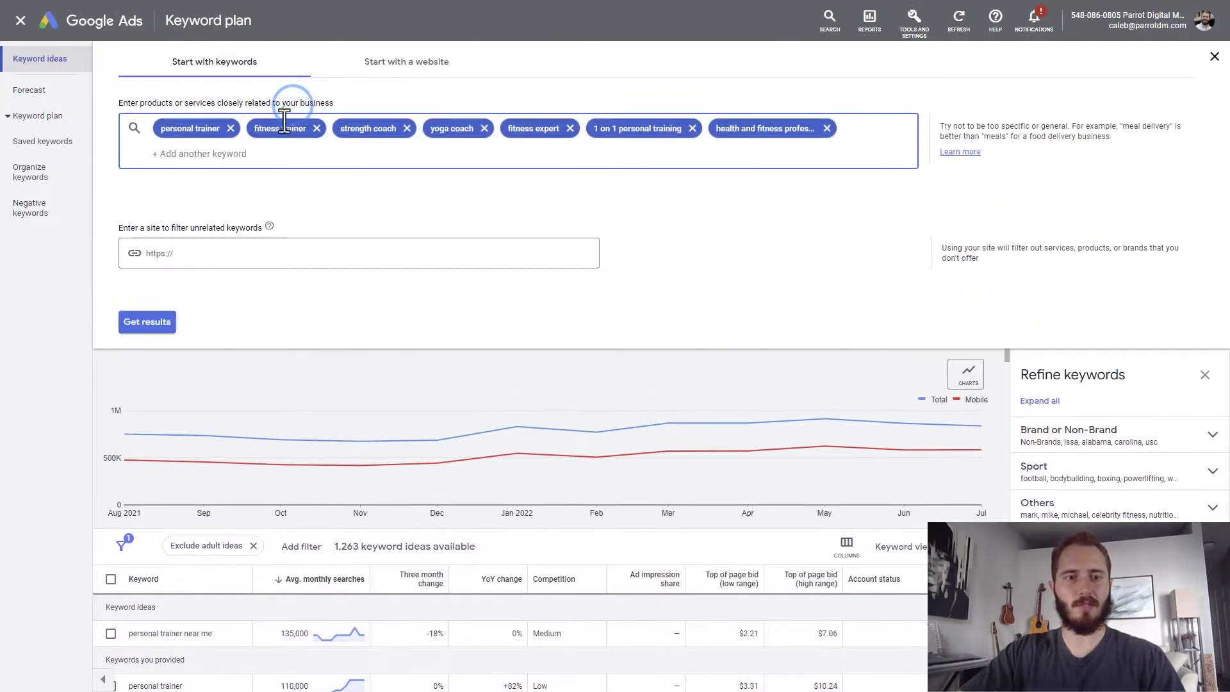
{"action": "left_click", "coordinate": [160, 329]}
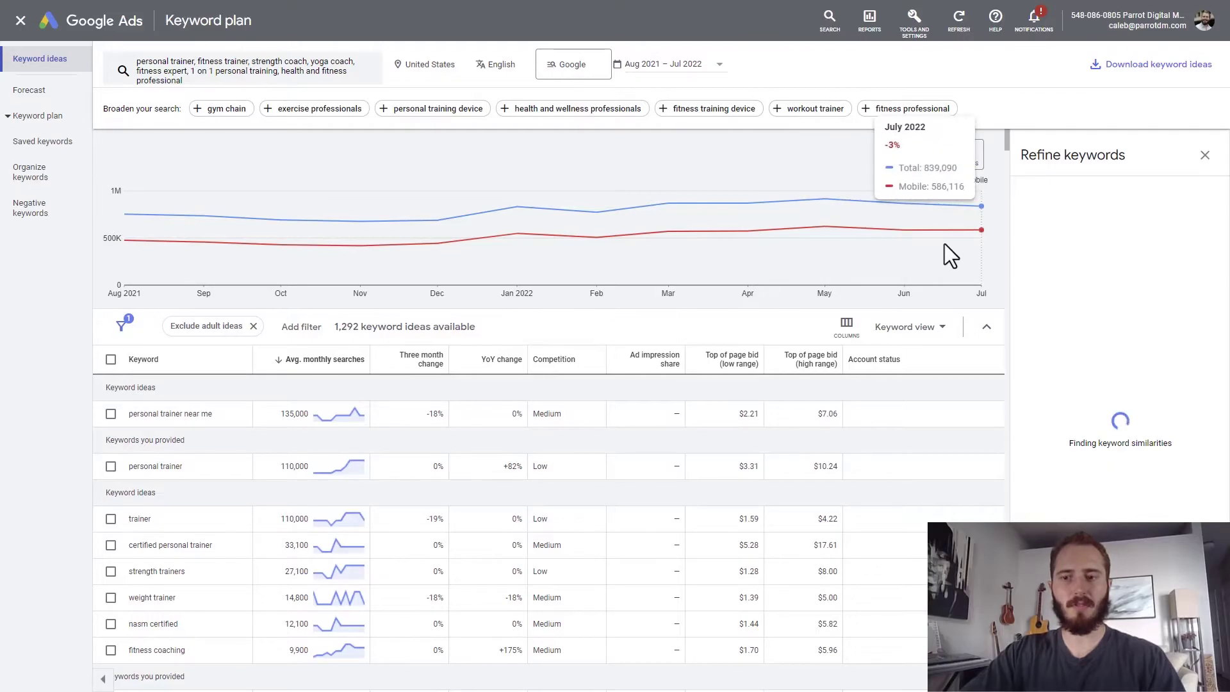
{"action": "left_click", "coordinate": [1206, 154]}
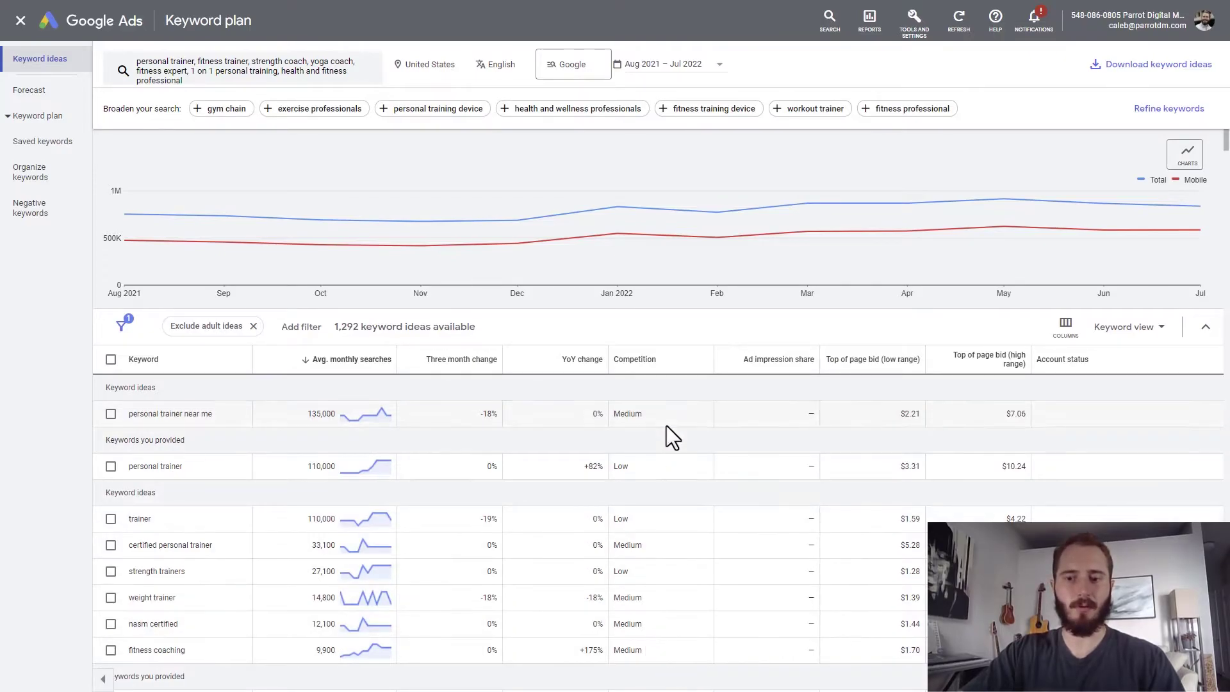
{"action": "mouse_move", "coordinate": [910, 370]}
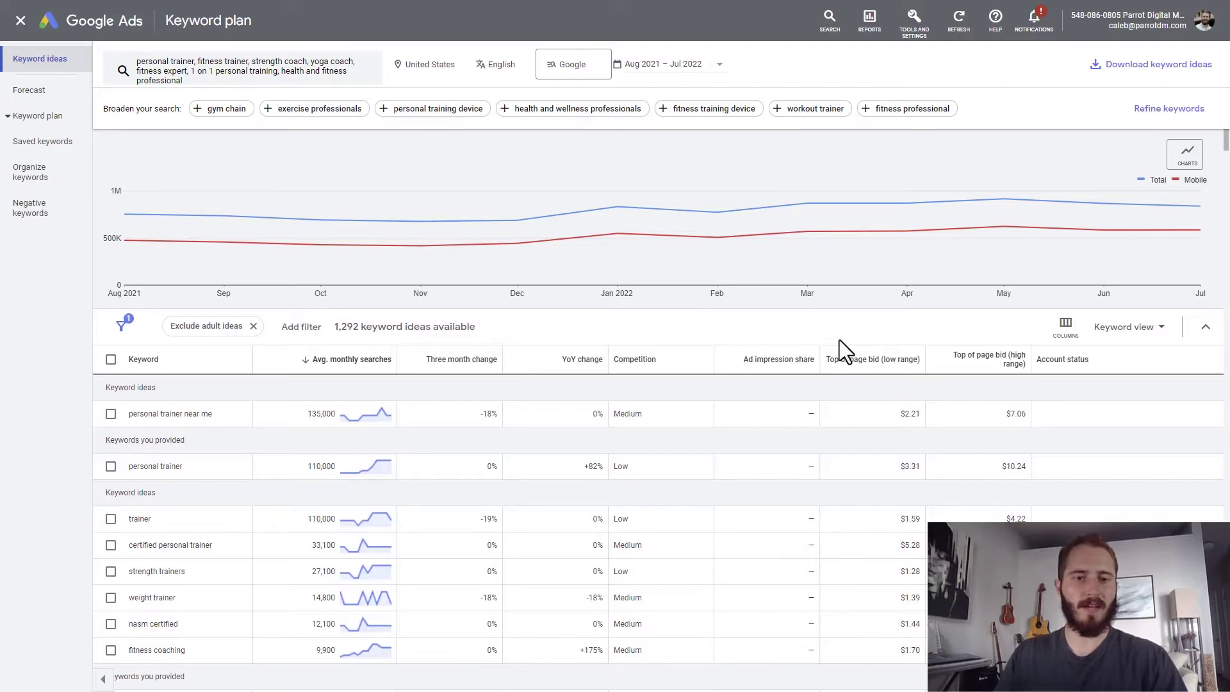
Download the ideas to Google Sheets as the client's name plus 'PT Keyword Stats 2022-09-06', time stamp removed.
{"action": "left_click", "coordinate": [1140, 72]}
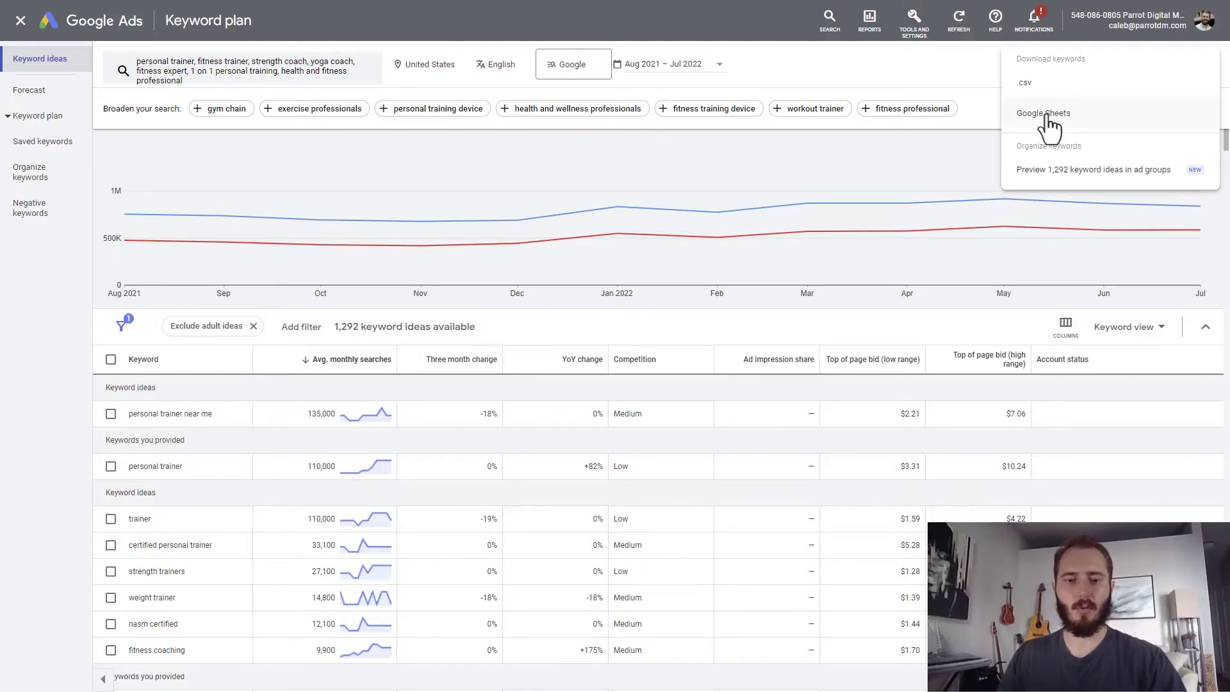
{"action": "left_click", "coordinate": [1044, 115]}
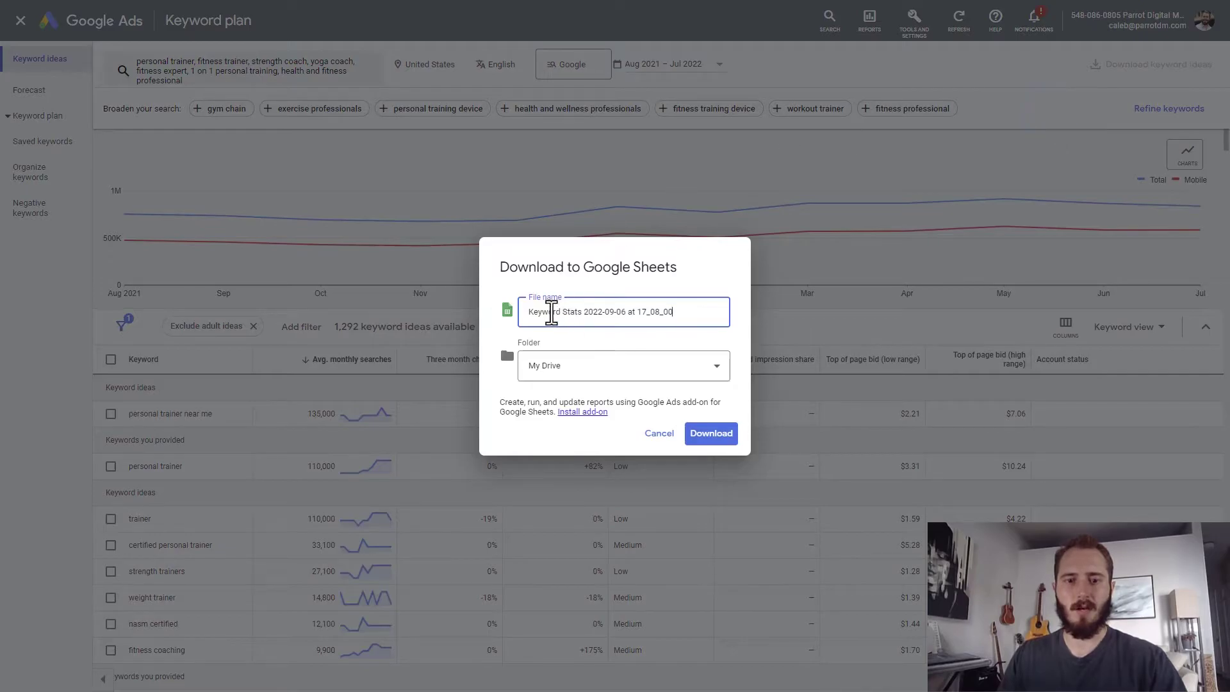
{"action": "left_click", "coordinate": [531, 312]}
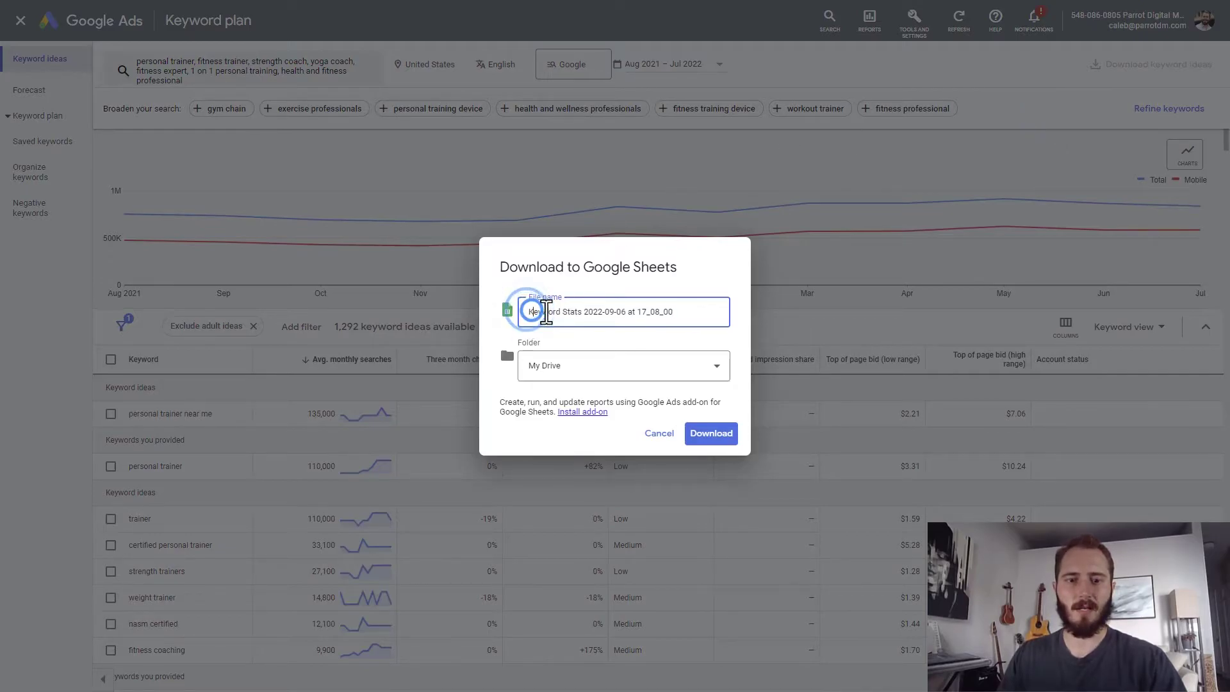
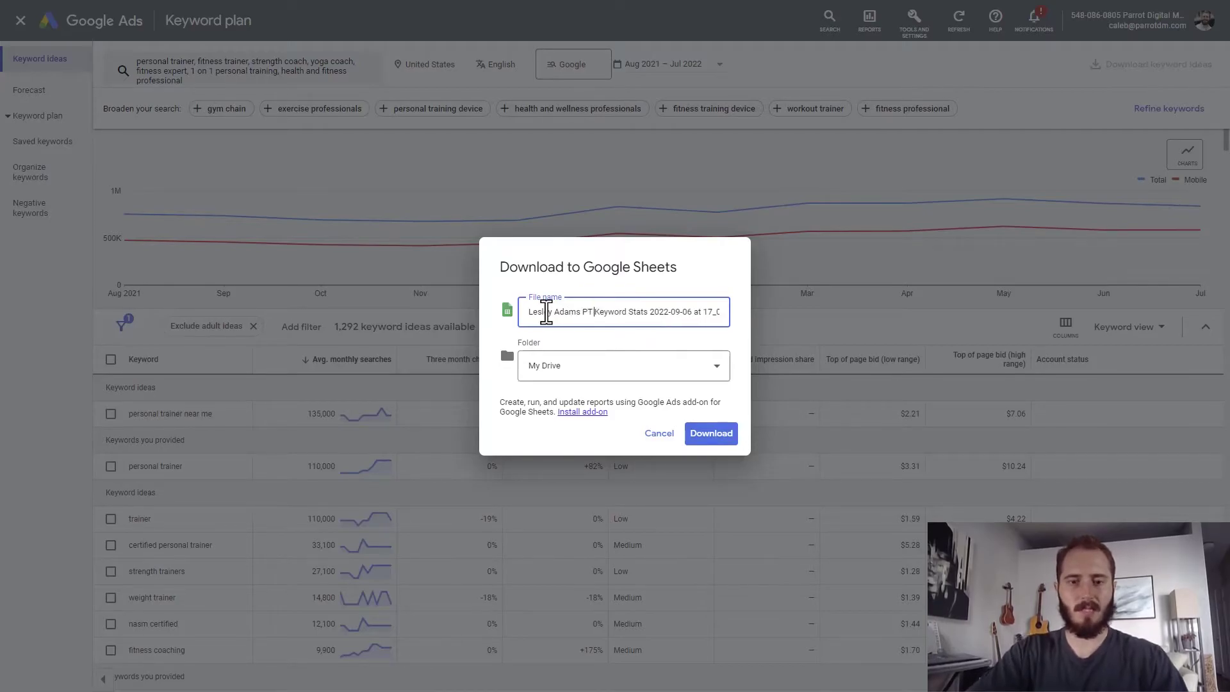
{"action": "left_click_drag", "start_coordinate": [672, 311], "coordinate": [870, 325]}
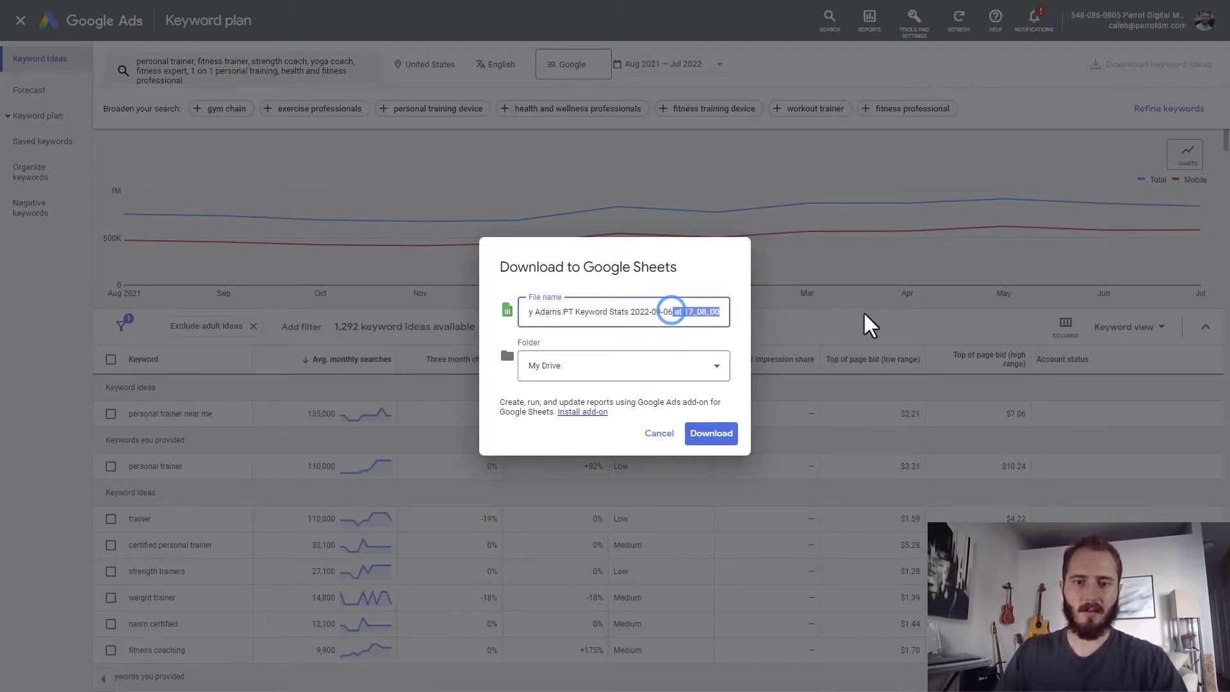
{"action": "key", "text": "BackSpace"}
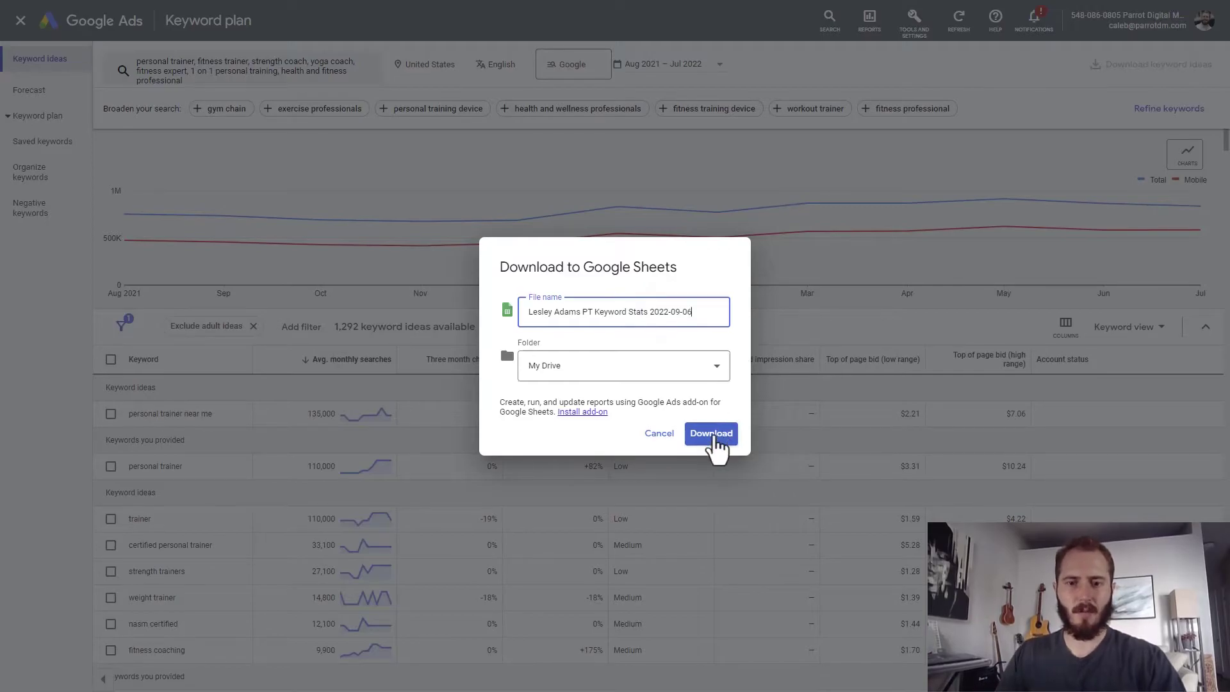
{"action": "left_click", "coordinate": [711, 434]}
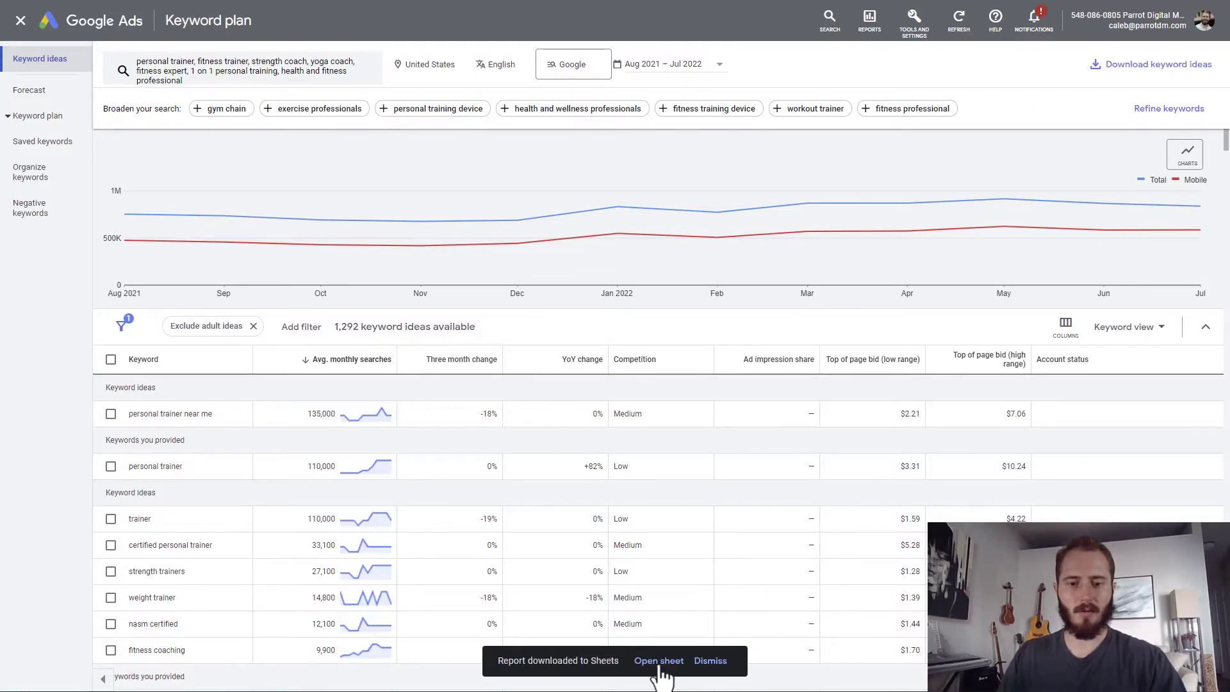
Open the exported sheet and delete the title and date rows 1–2.
{"action": "left_click", "coordinate": [659, 663]}
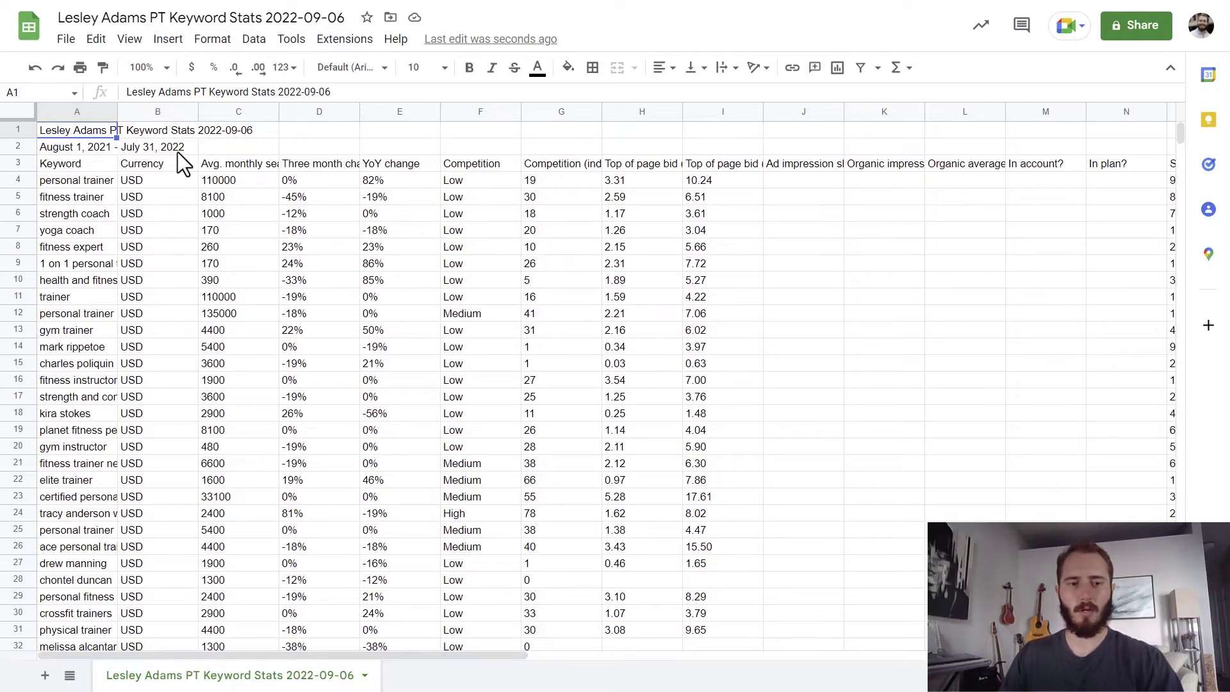
{"action": "left_click_drag", "start_coordinate": [21, 147], "coordinate": [19, 131]}
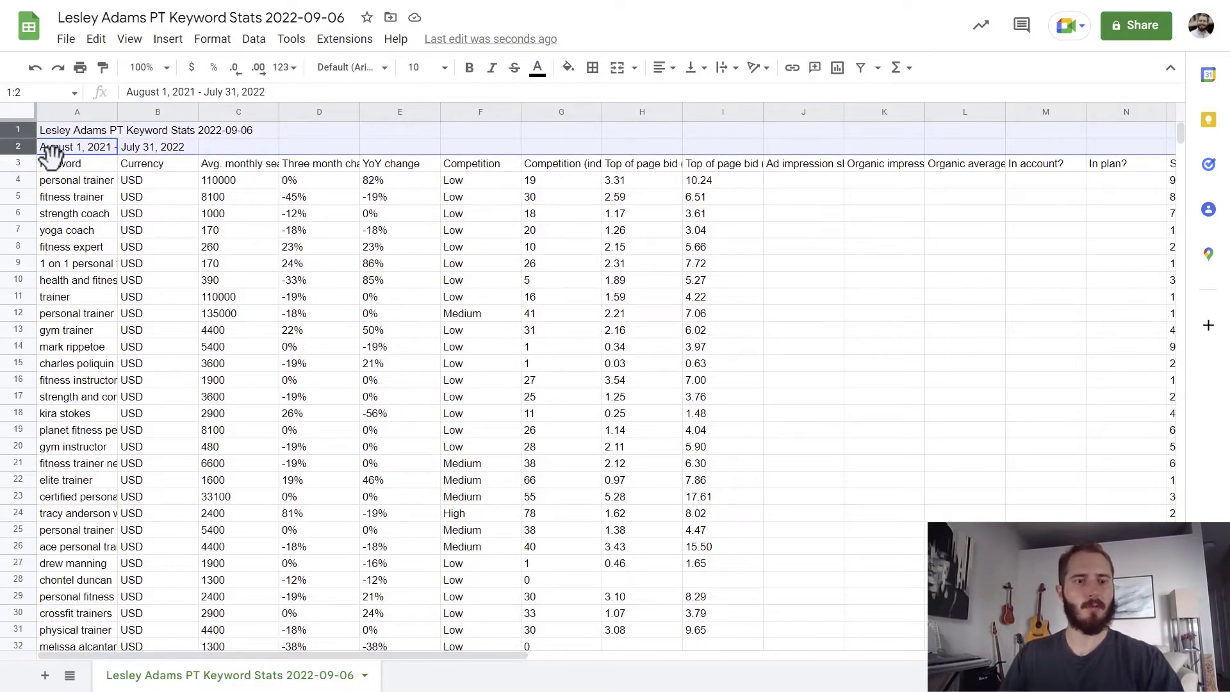
{"action": "right_click", "coordinate": [340, 136]}
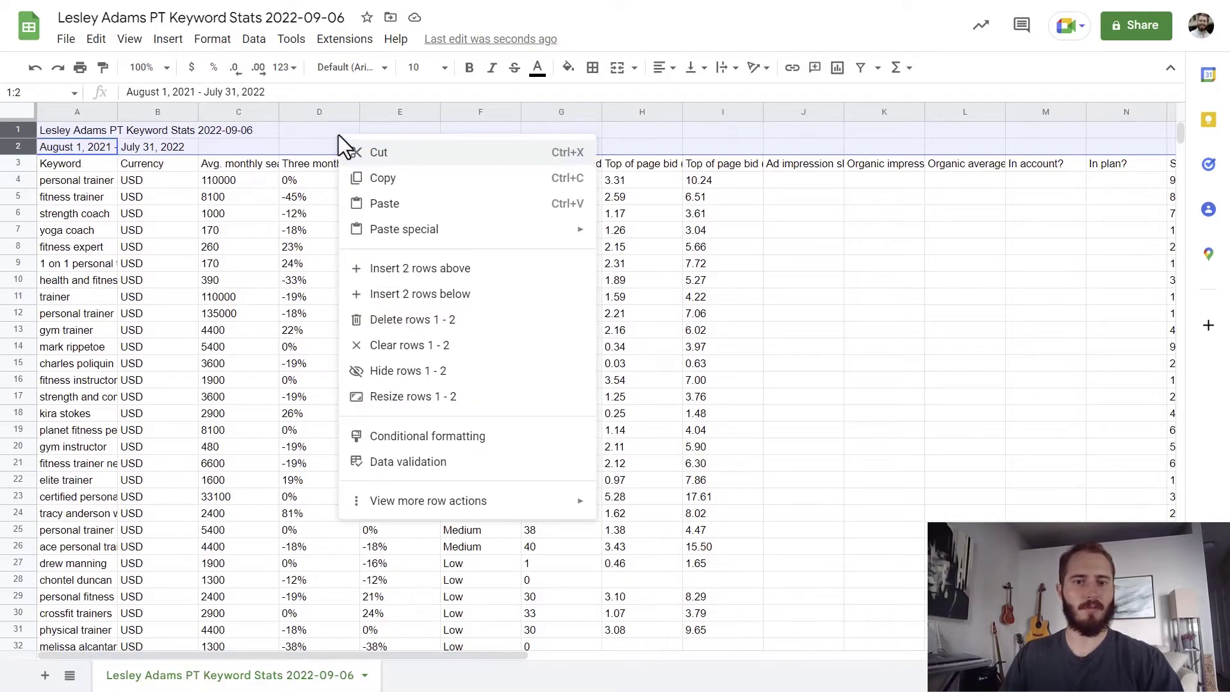
{"action": "left_click", "coordinate": [424, 316]}
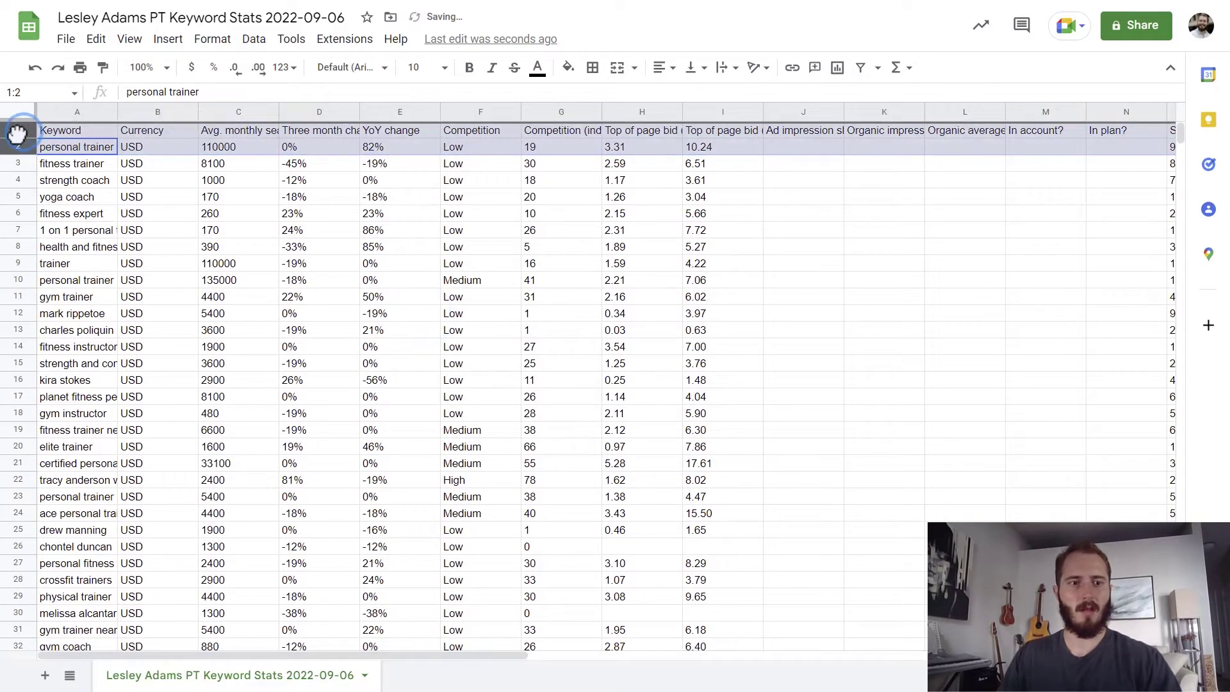
Make the column header row bold.
{"action": "left_click", "coordinate": [123, 196]}
{"action": "left_click", "coordinate": [9, 129]}
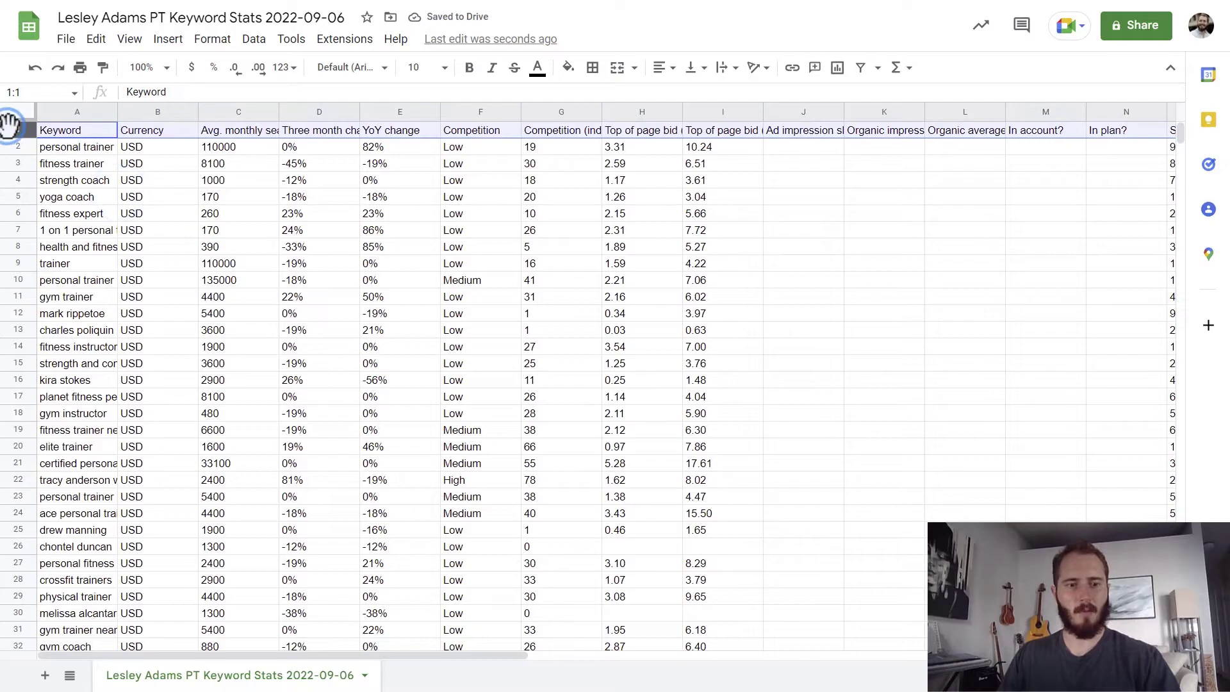
{"action": "key", "text": "ctrl+b"}
Give the header row white text and a blue fill colour.
{"action": "left_click", "coordinate": [534, 67]}
{"action": "left_click", "coordinate": [557, 117]}
{"action": "left_click", "coordinate": [567, 68]}
{"action": "left_click", "coordinate": [604, 120]}
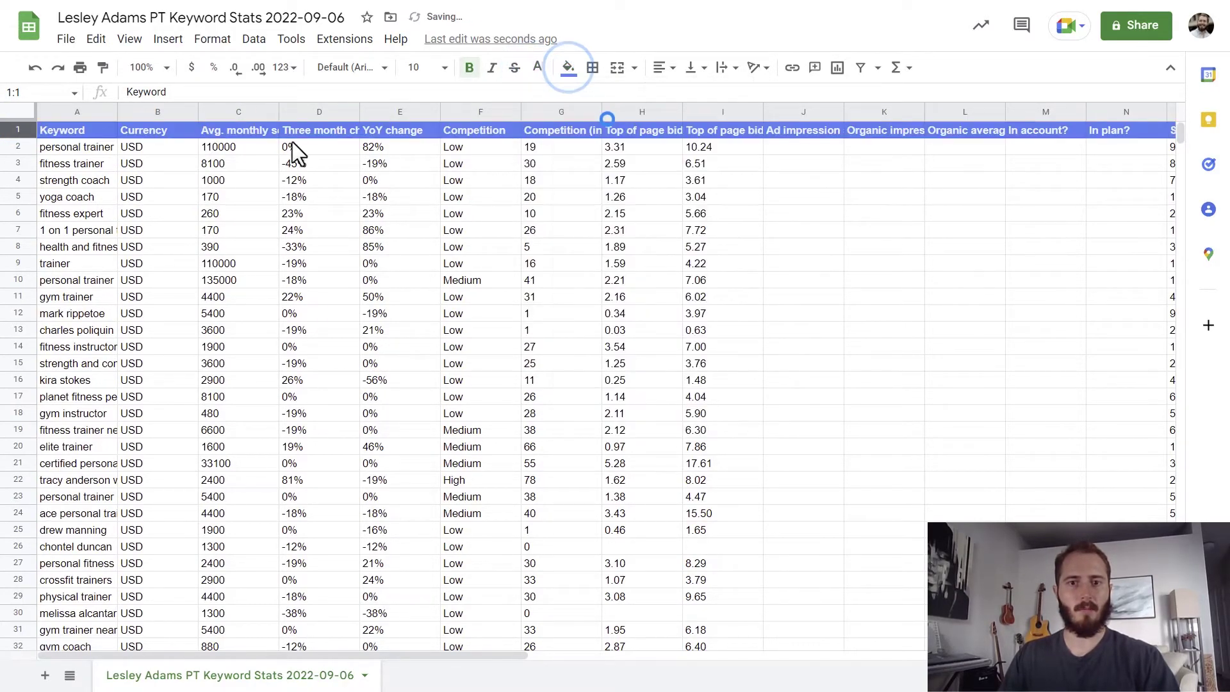
{"action": "left_click", "coordinate": [221, 162]}
{"action": "left_click", "coordinate": [154, 114]}
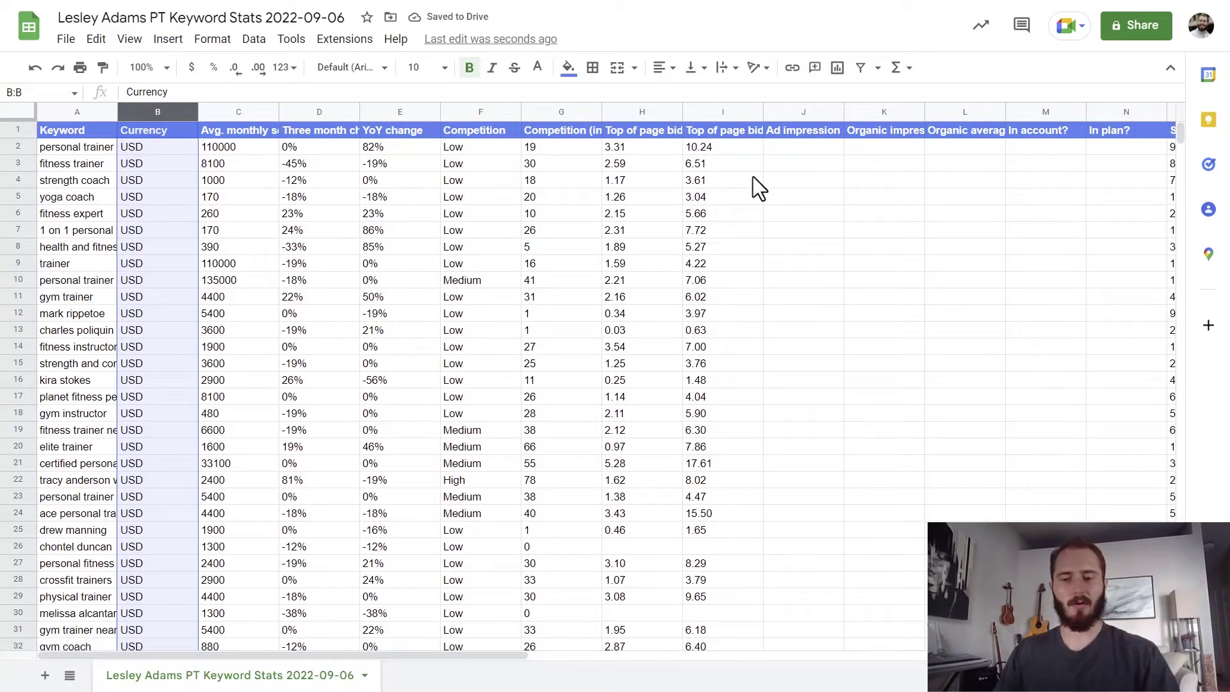
Delete the Currency column and columns I through AE, from Ad impression share onward.
{"action": "right_click", "coordinate": [158, 113]}
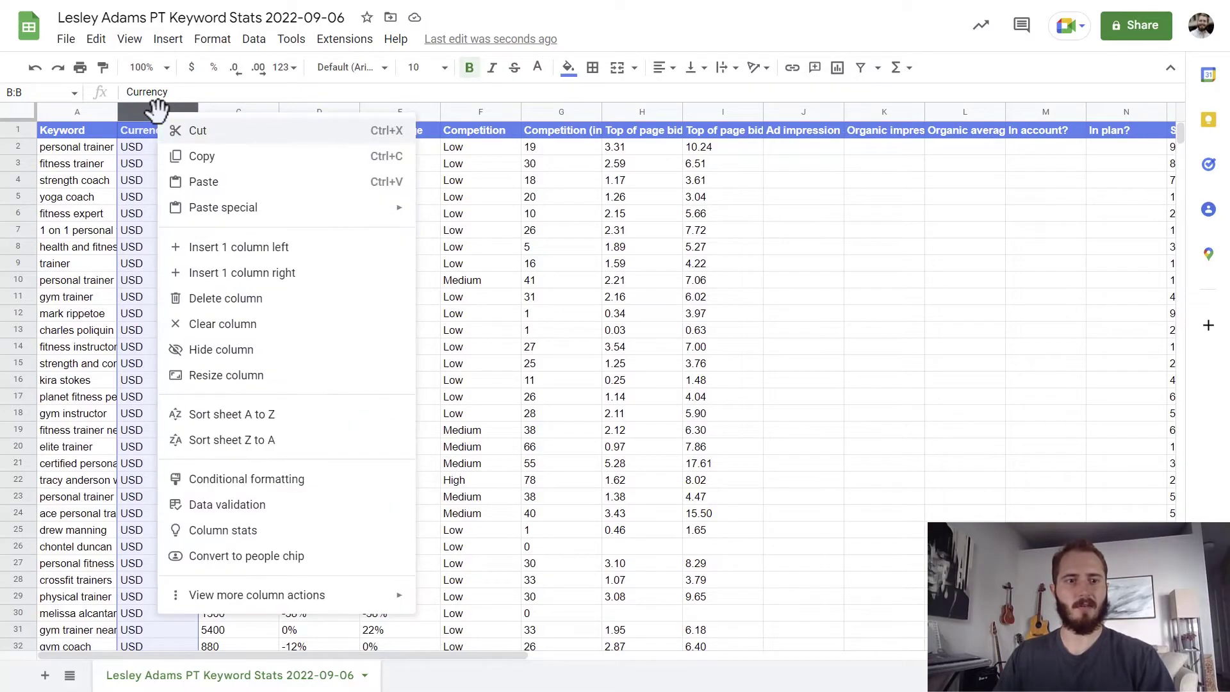
{"action": "left_click", "coordinate": [240, 301]}
{"action": "left_click", "coordinate": [692, 111]}
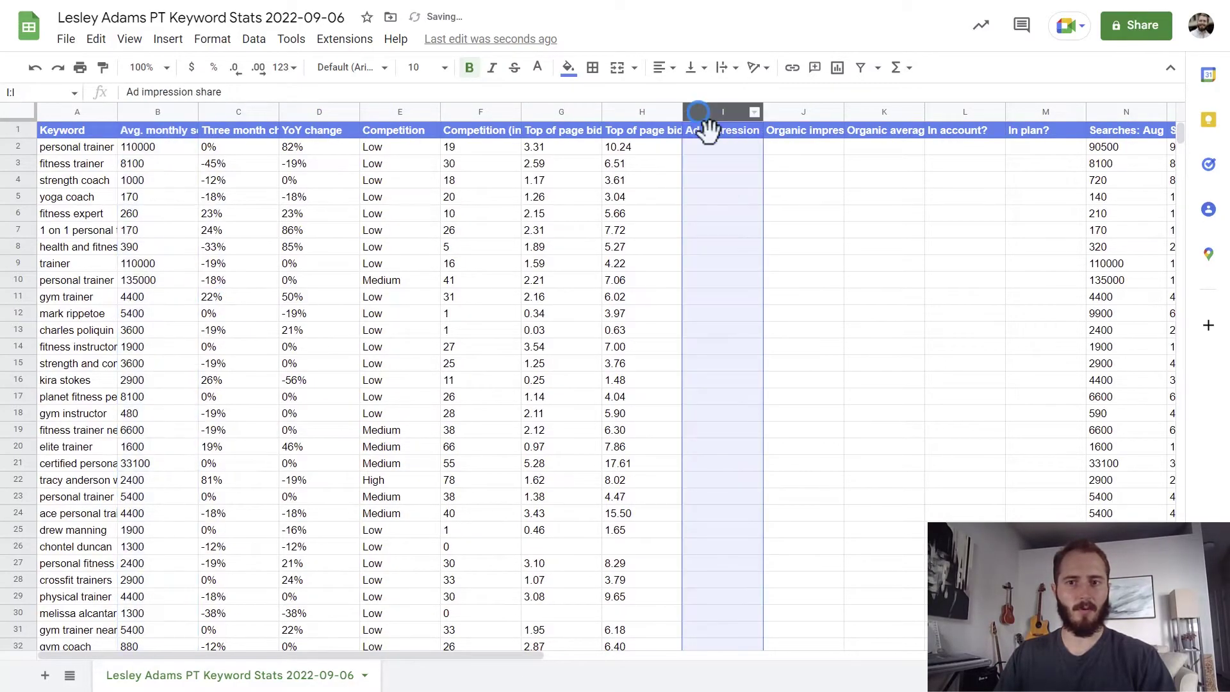
{"action": "scroll", "coordinate": [382, 669], "scroll_direction": "right", "scroll_amount": 15}
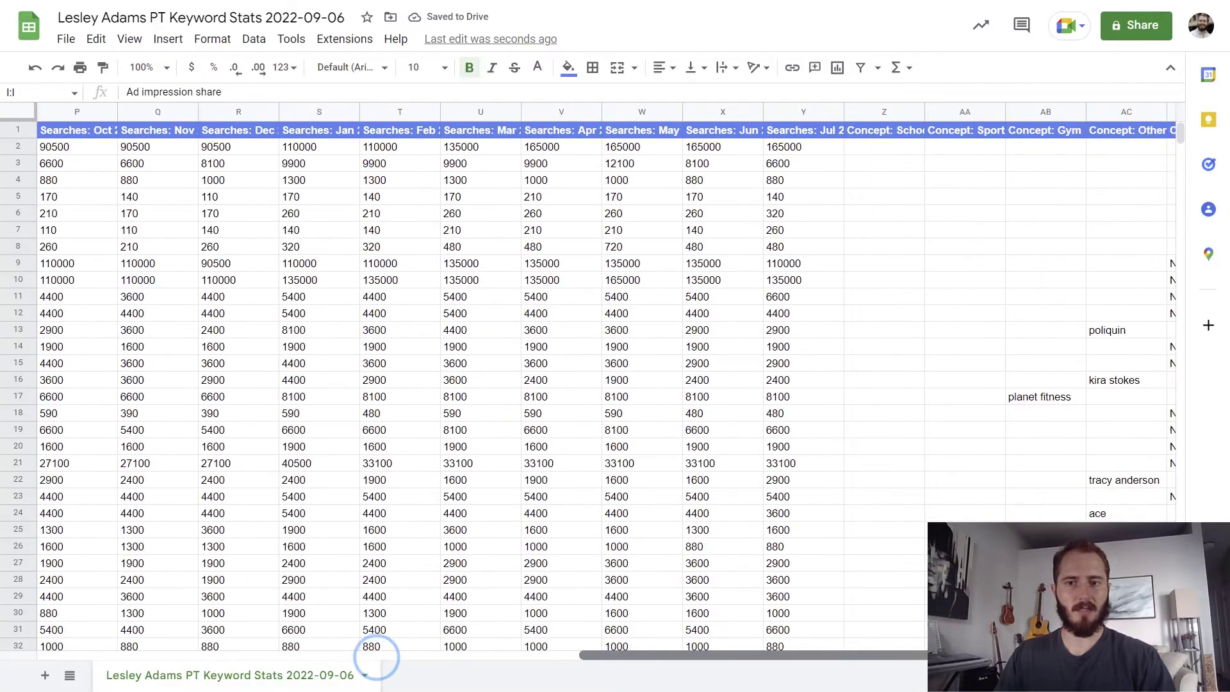
{"action": "left_click", "coordinate": [1140, 113], "text": "shift"}
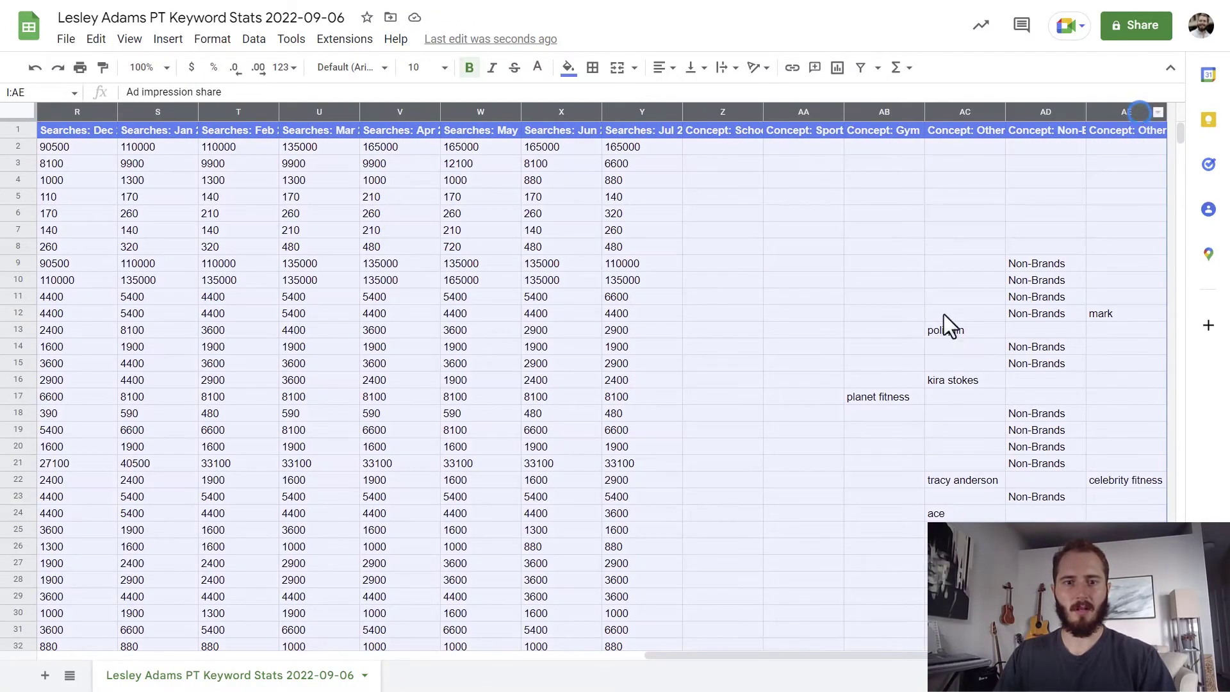
{"action": "left_click_drag", "start_coordinate": [935, 655], "coordinate": [417, 629]}
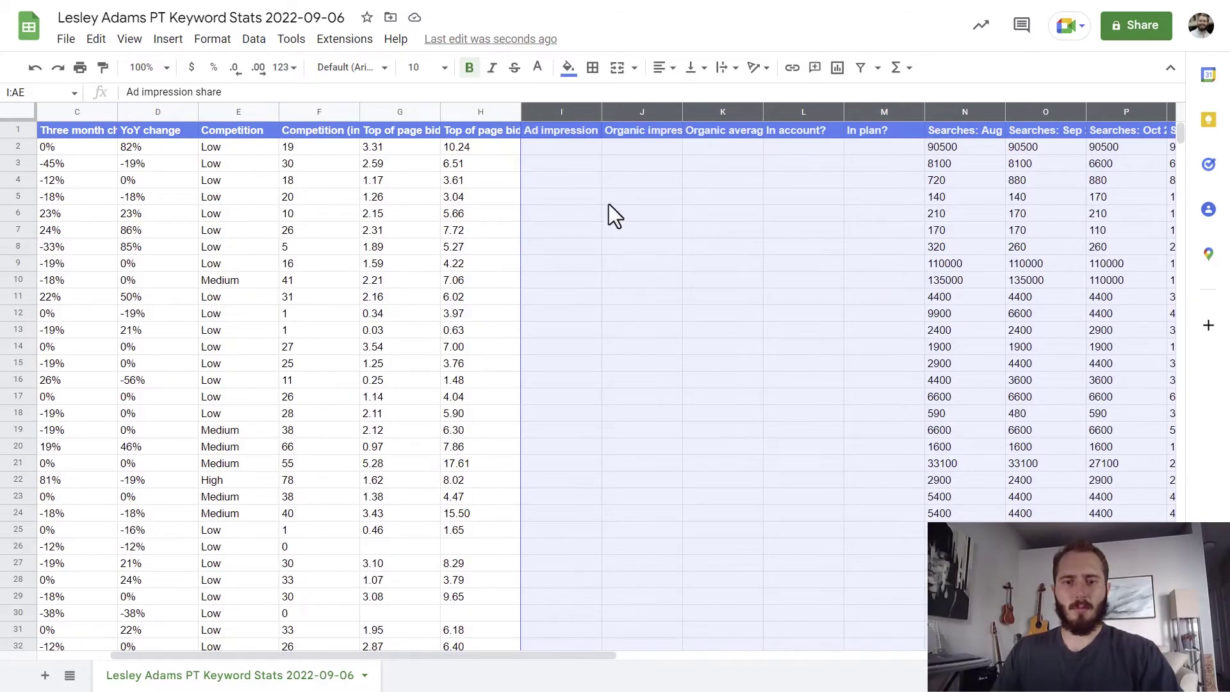
{"action": "right_click", "coordinate": [613, 168]}
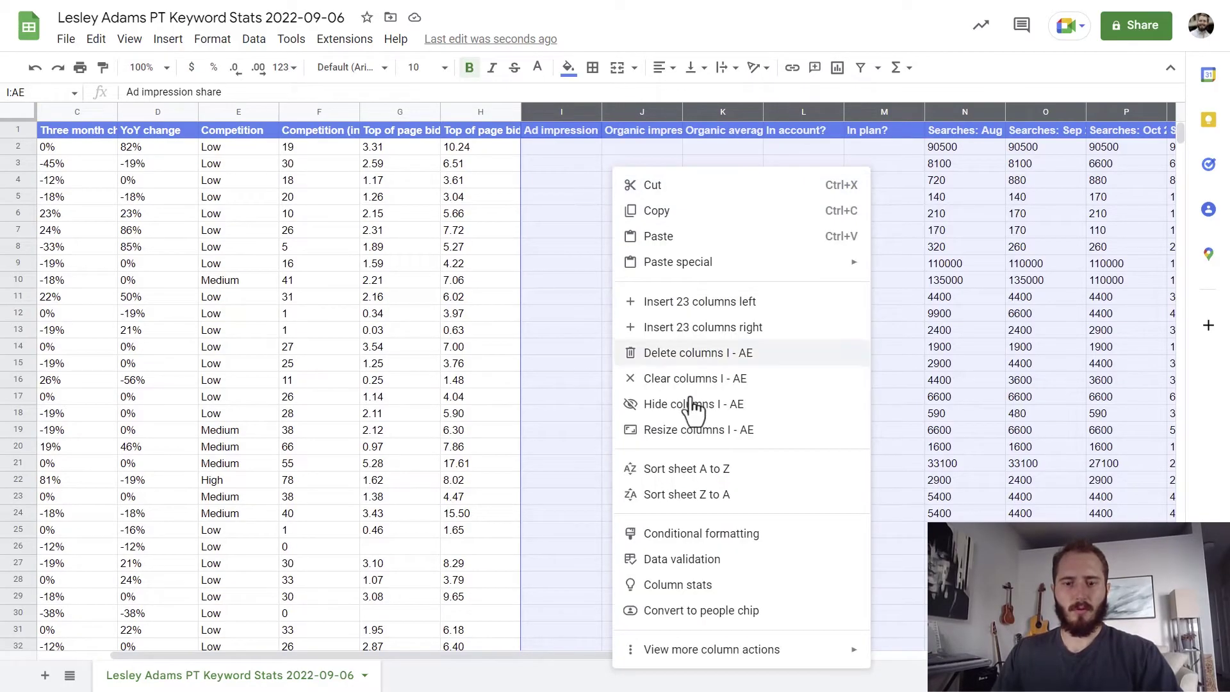
{"action": "left_click", "coordinate": [687, 355]}
{"action": "left_click", "coordinate": [423, 353]}
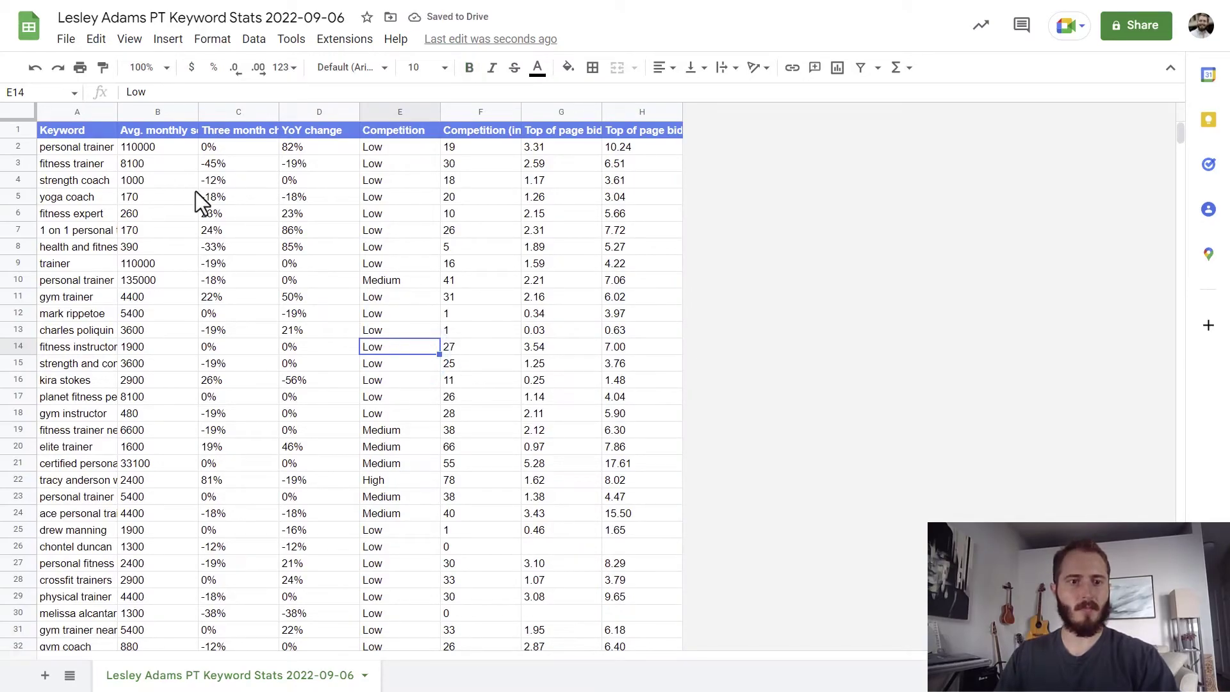
Format the Avg. monthly searches column as Number with zero decimal places.
{"action": "left_click", "coordinate": [159, 114]}
{"action": "left_click", "coordinate": [291, 66]}
{"action": "left_click", "coordinate": [340, 163]}
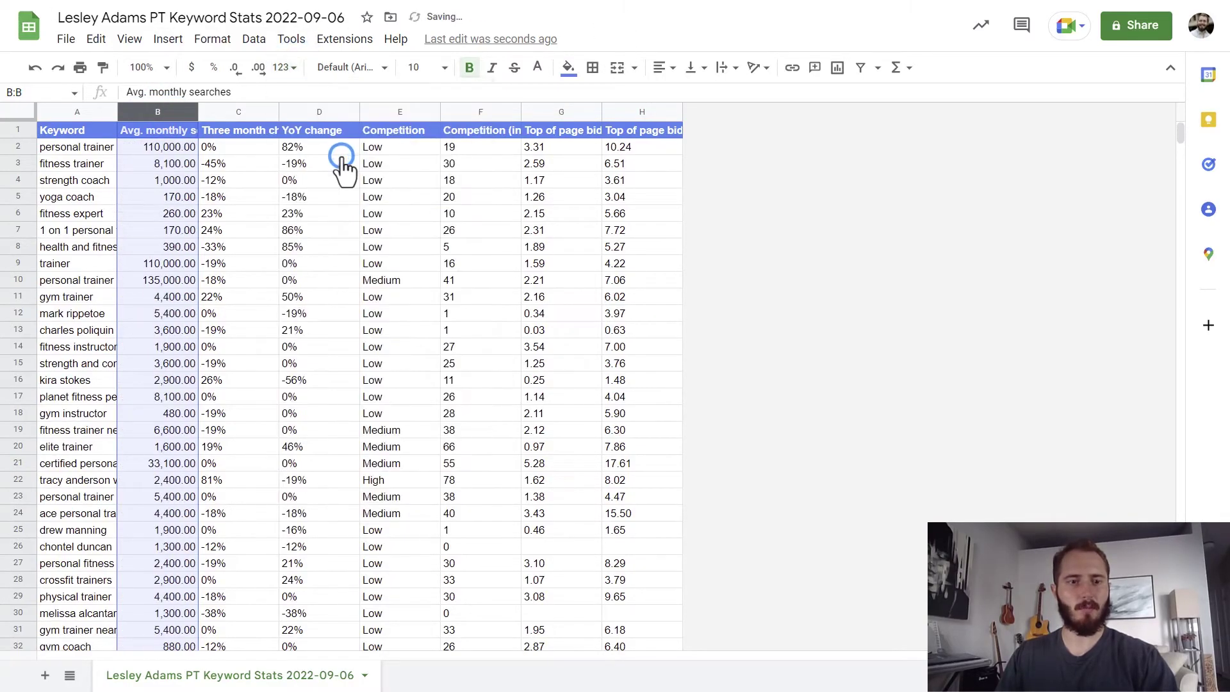
{"action": "left_click", "coordinate": [234, 68]}
{"action": "left_click", "coordinate": [235, 68]}
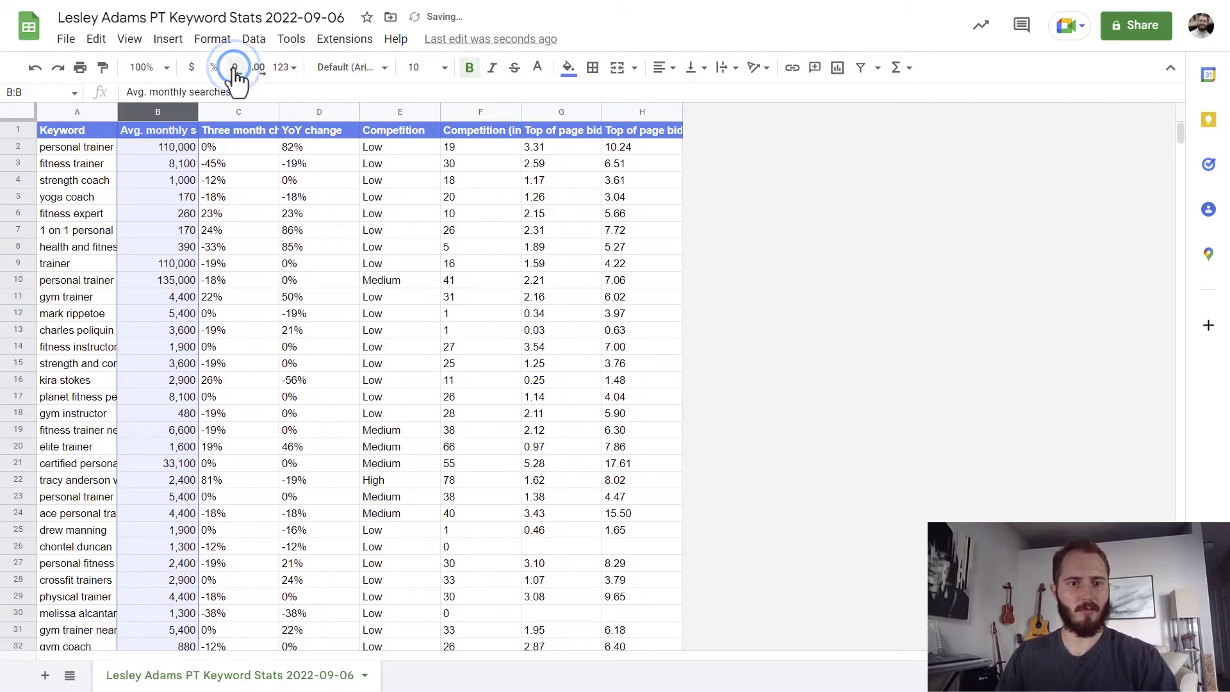
Sort the sheet Z to A by Avg. monthly searches.
{"action": "right_click", "coordinate": [175, 112]}
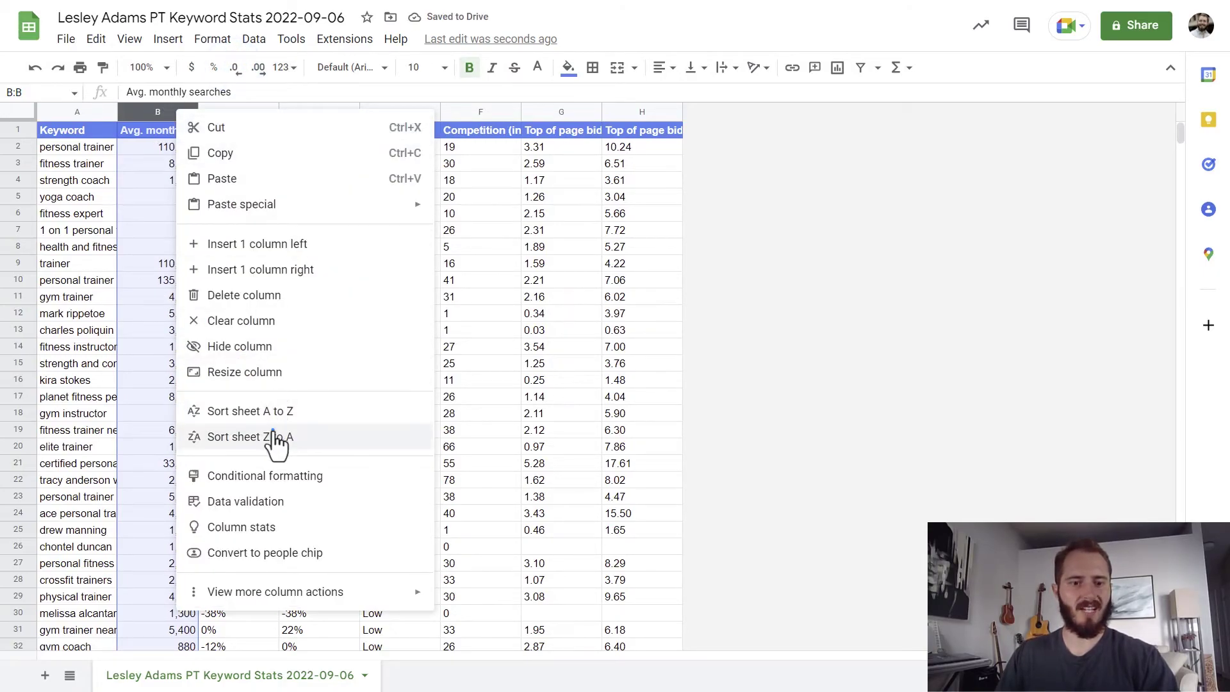
{"action": "left_click", "coordinate": [273, 436]}
{"action": "left_click", "coordinate": [28, 162]}
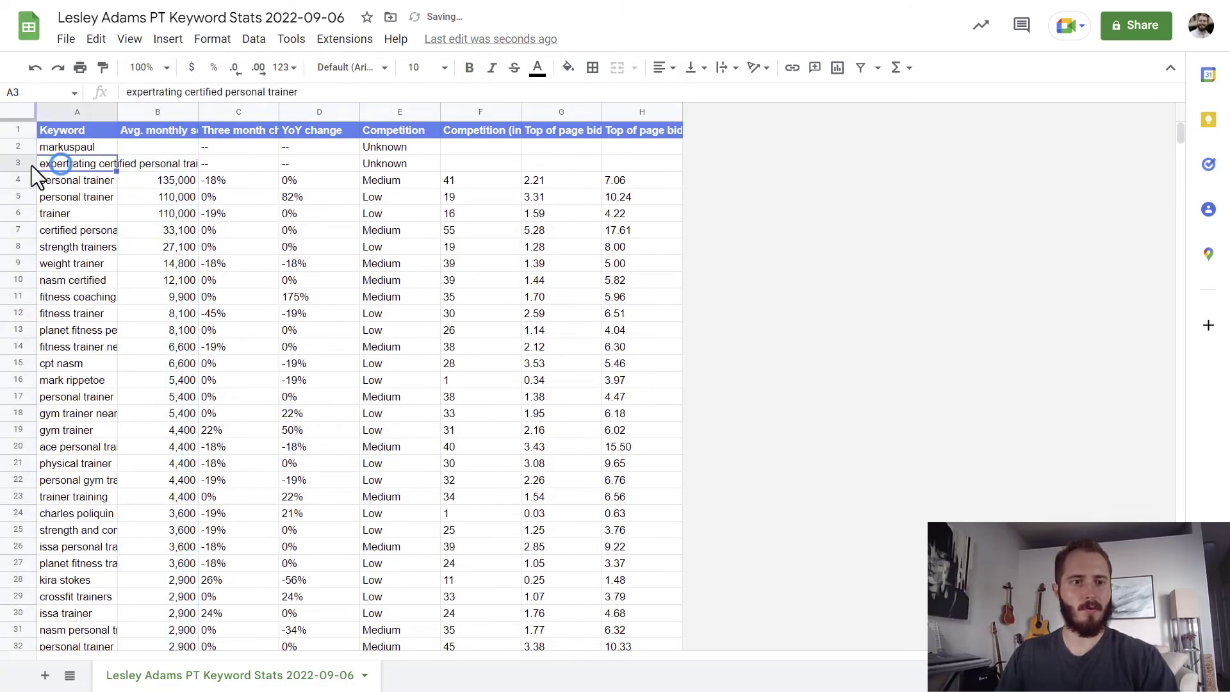
{"action": "left_click", "coordinate": [26, 148], "text": "shift"}
Delete rows 2–3, which lack search data, and widen the Keyword column A.
{"action": "right_click", "coordinate": [182, 152]}
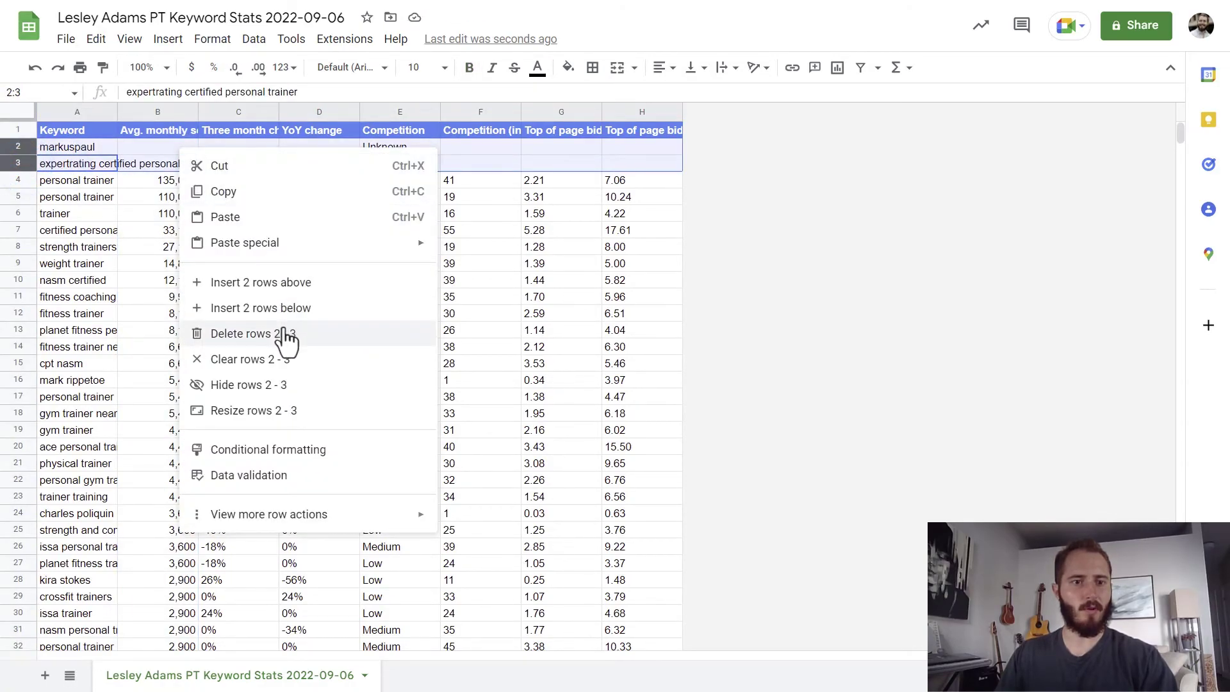
{"action": "left_click", "coordinate": [286, 337]}
{"action": "left_click", "coordinate": [176, 216]}
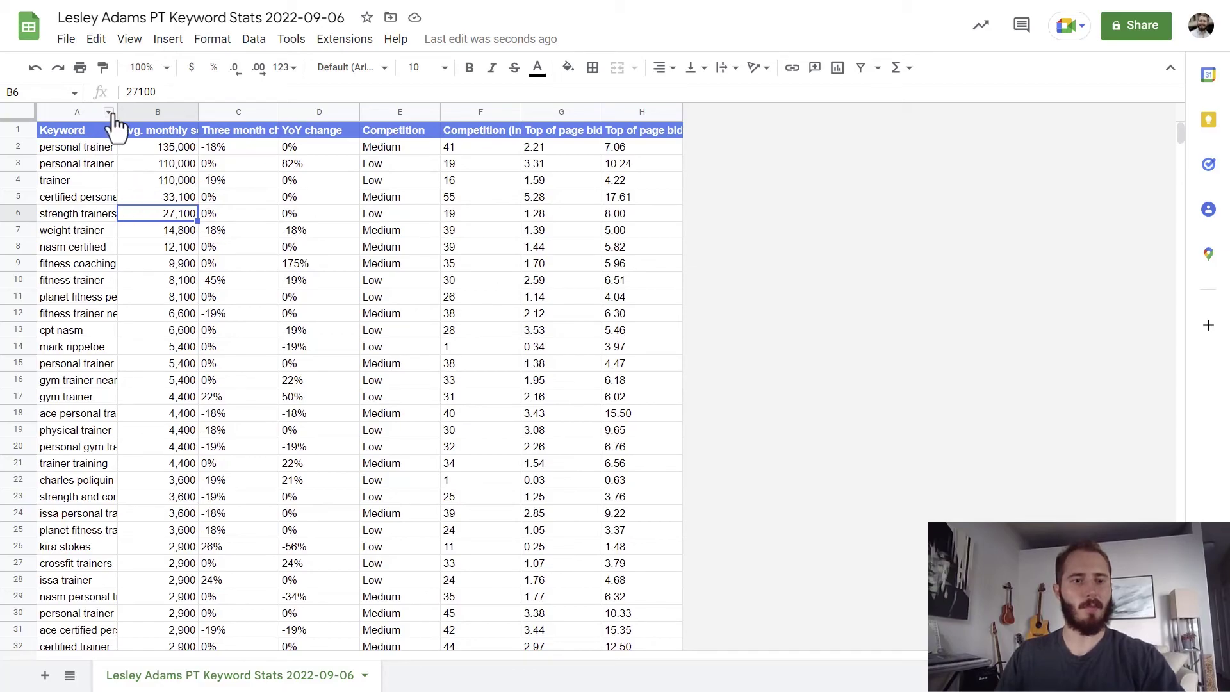
{"action": "left_click_drag", "start_coordinate": [118, 113], "coordinate": [158, 113]}
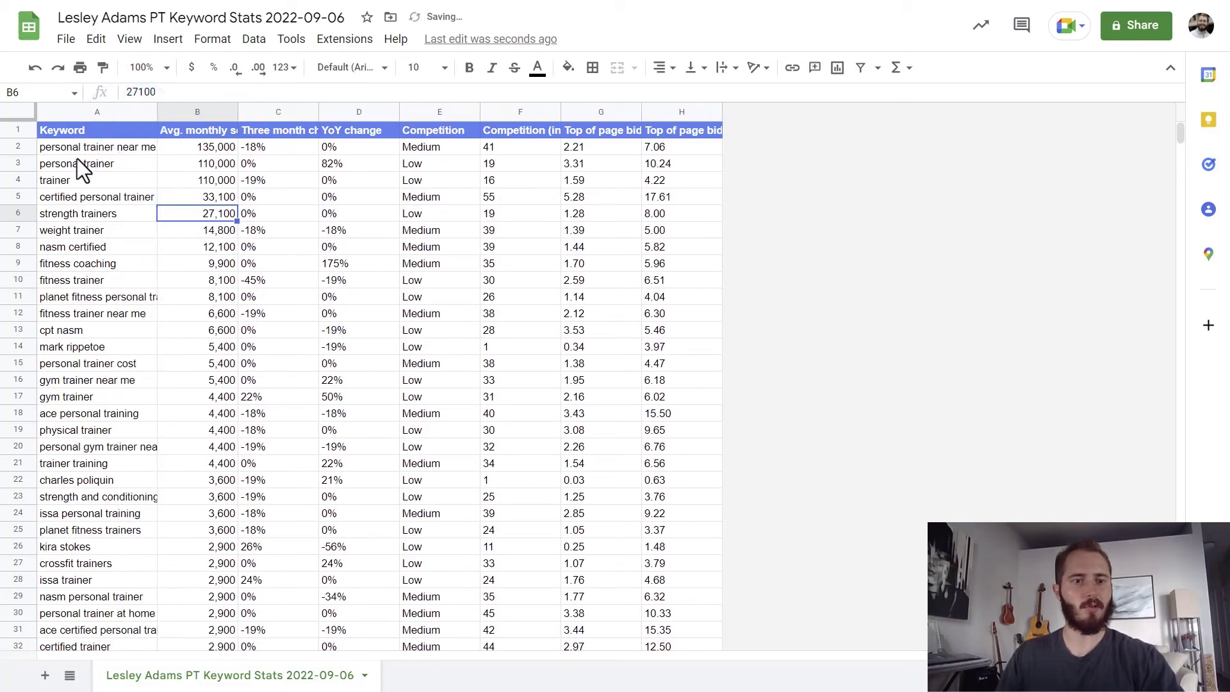